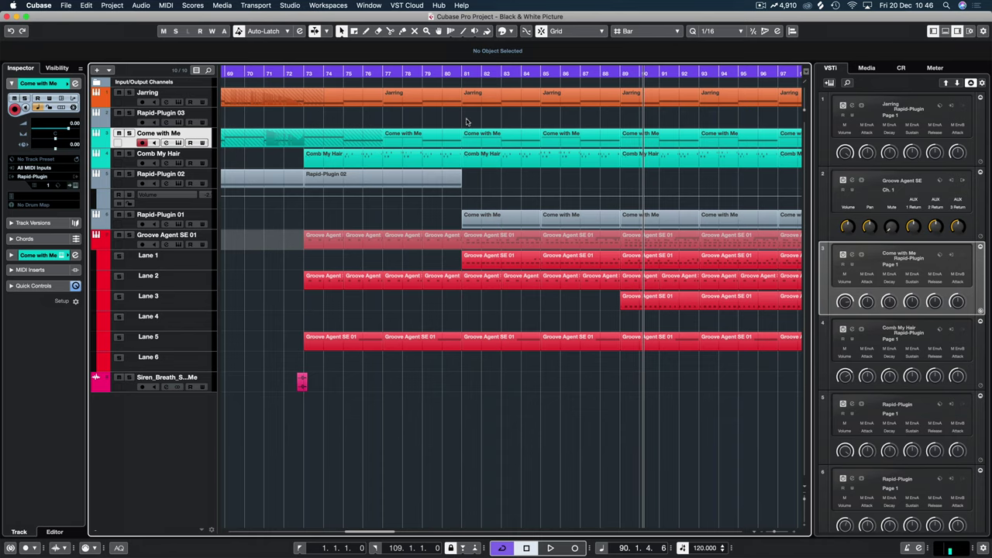
# Step: Select the four-bar Come with Me part starting at bar 53 and set the locators around it
pyautogui.hscroll(5, 601, 159)
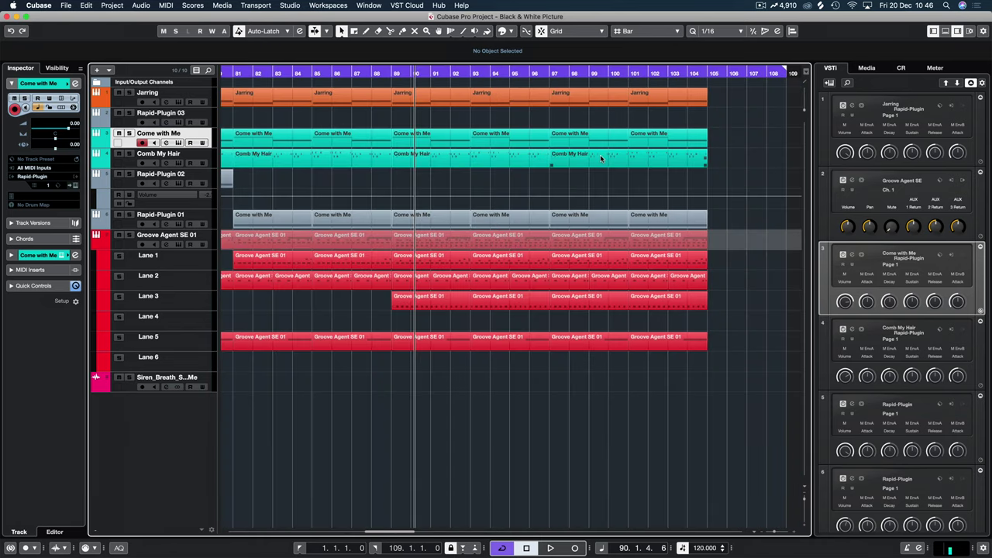
pyautogui.hscroll(-12, 458, 142)
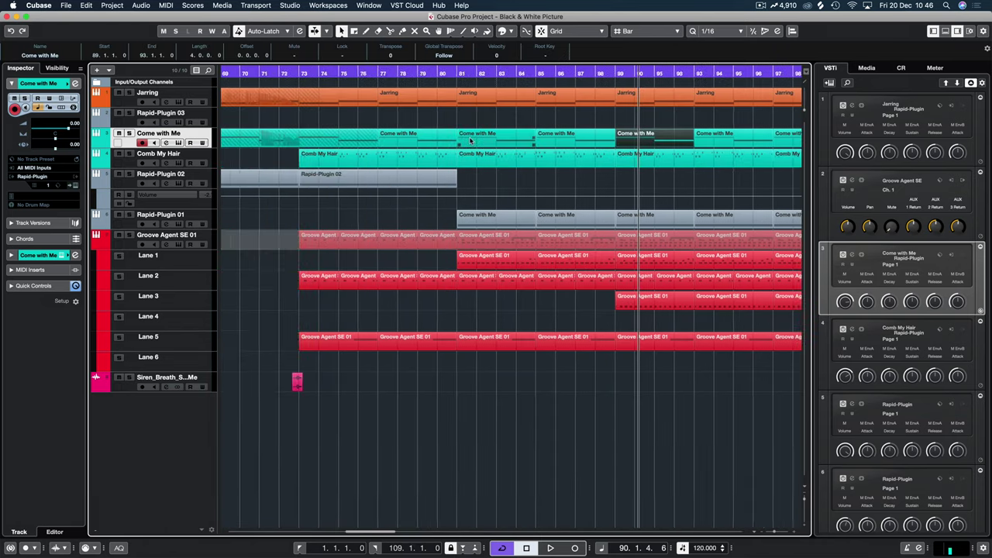
pyautogui.hscroll(-20, 246, 141)
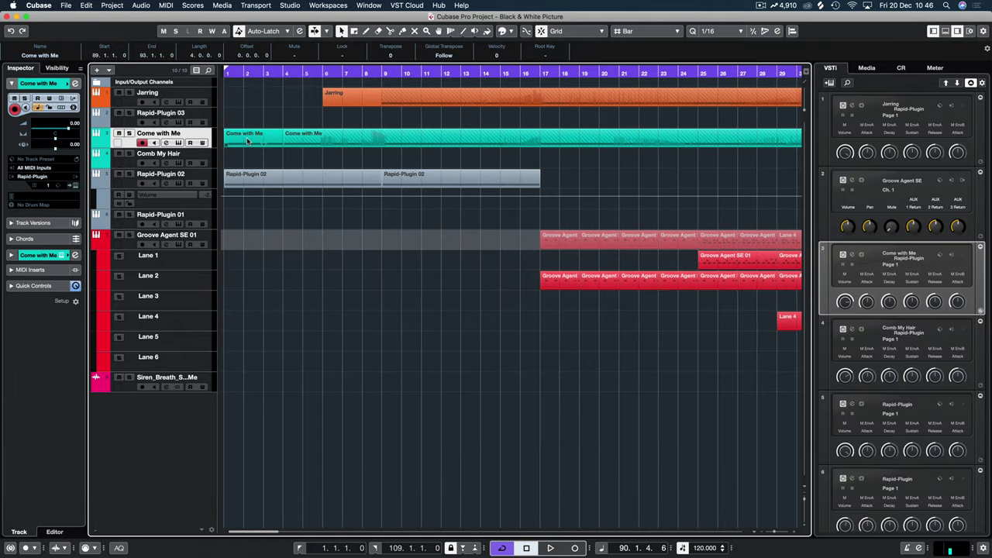
pyautogui.hscroll(20, 260, 147)
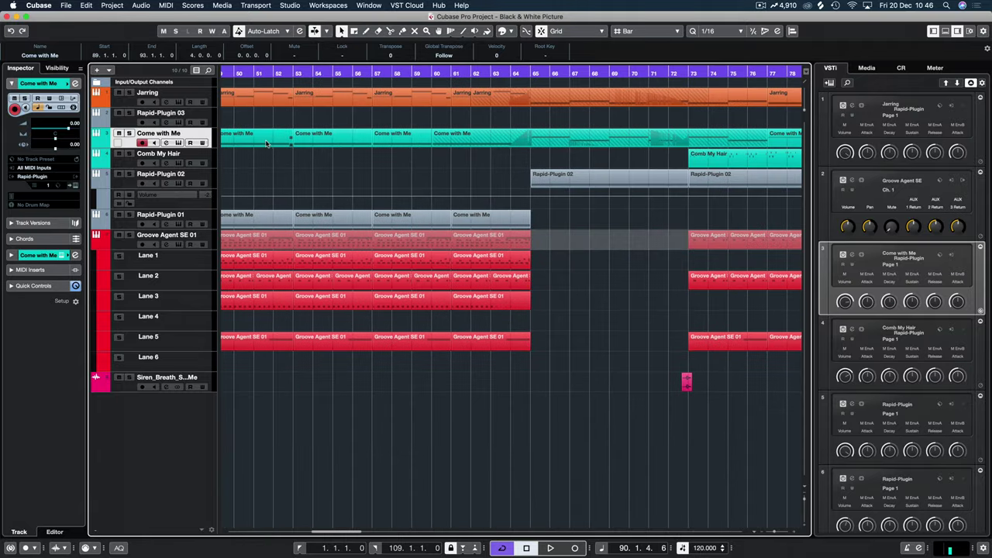
pyautogui.click(310, 142)
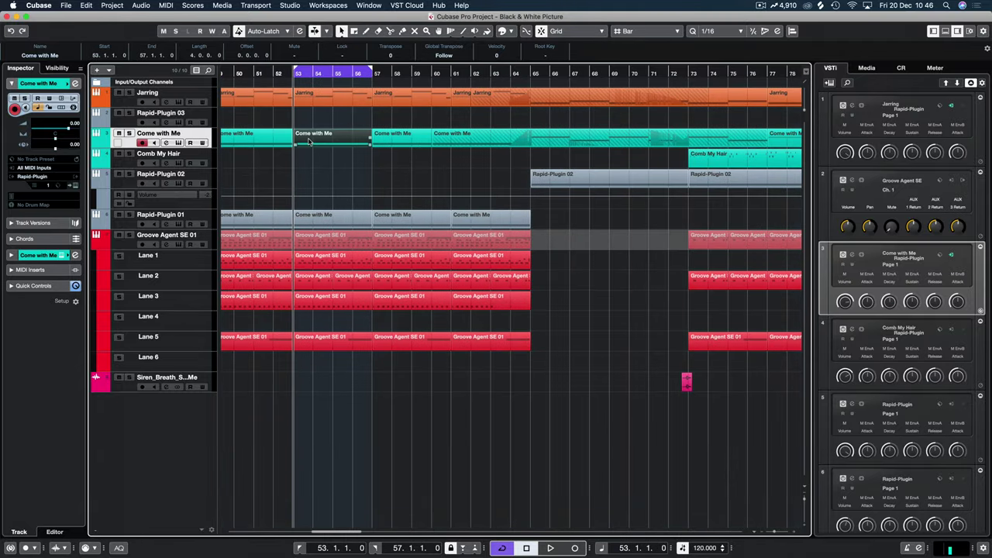
# Step: Open the Come with Me track's Rapid instrument and examine Layer 1's LFO A, Sequence B and Sequence D modulators
pyautogui.click(75, 186)
pyautogui.click(155, 95)
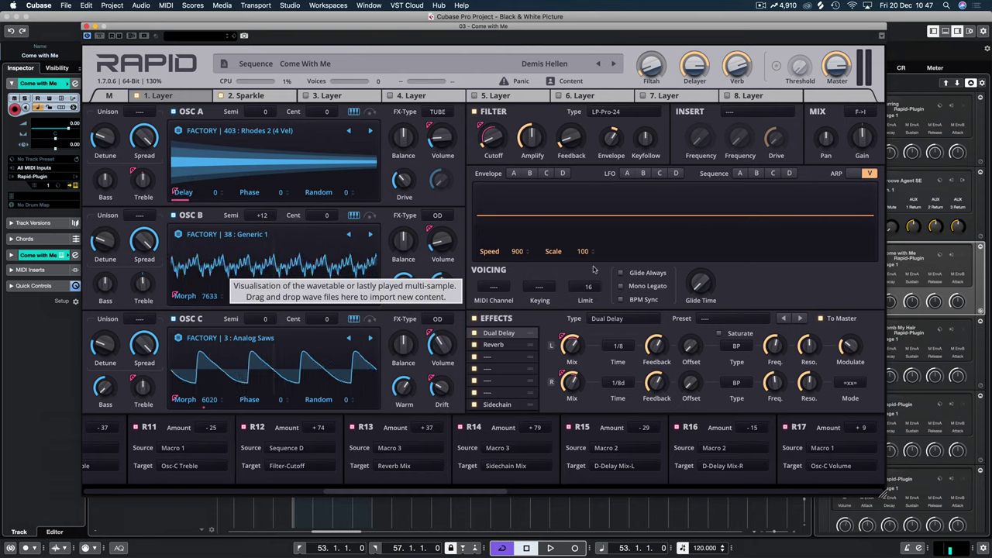
pyautogui.click(619, 173)
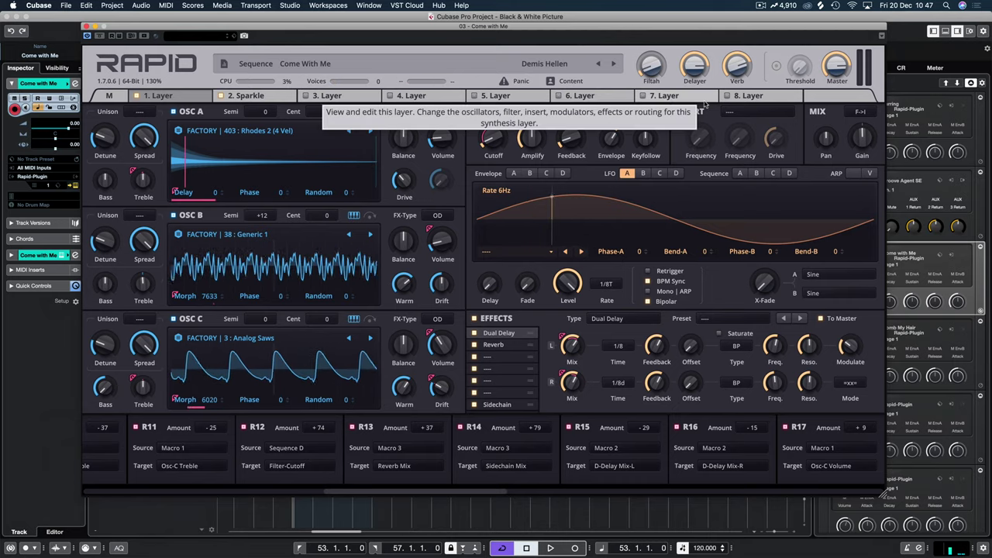
pyautogui.click(745, 174)
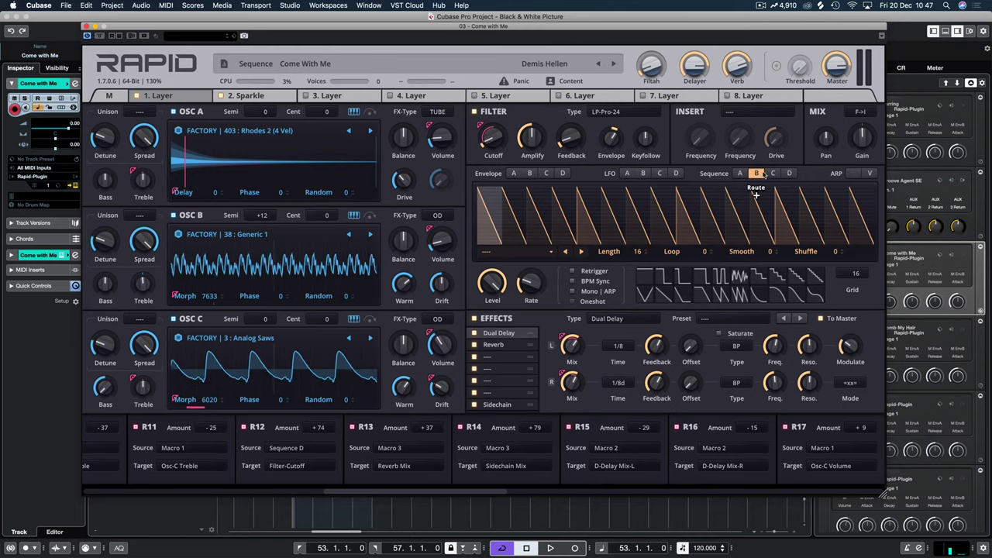
pyautogui.click(790, 174)
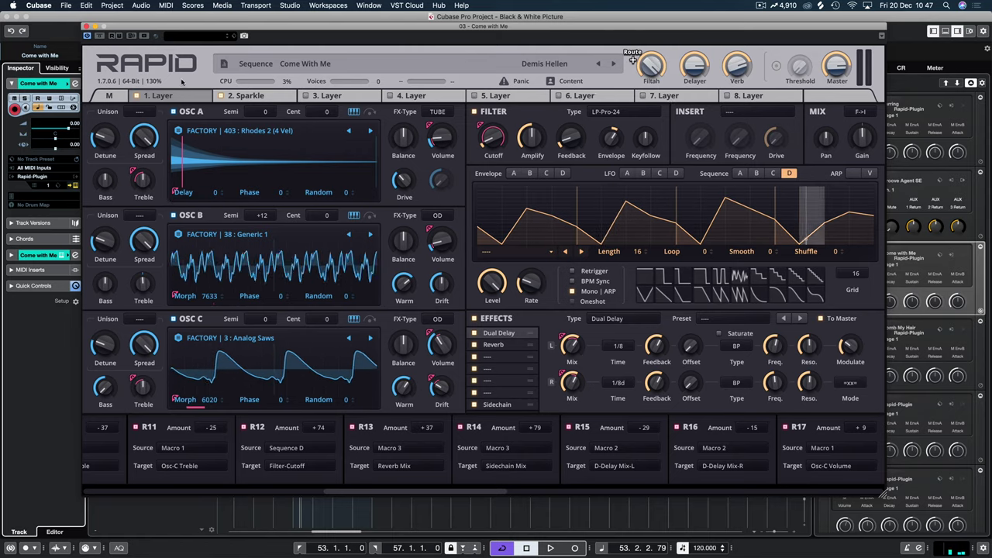
pyautogui.click(87, 27)
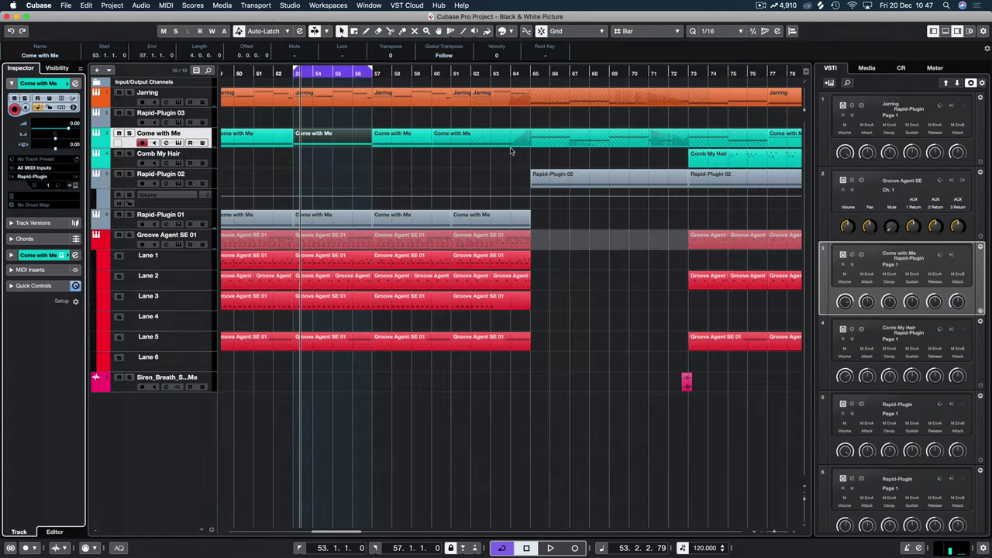
# Step: Copy a four-bar Jarring part and a Come with Me part to bar 109, and play them as a loop from 109 to 113
pyautogui.hscroll(10, 770, 133)
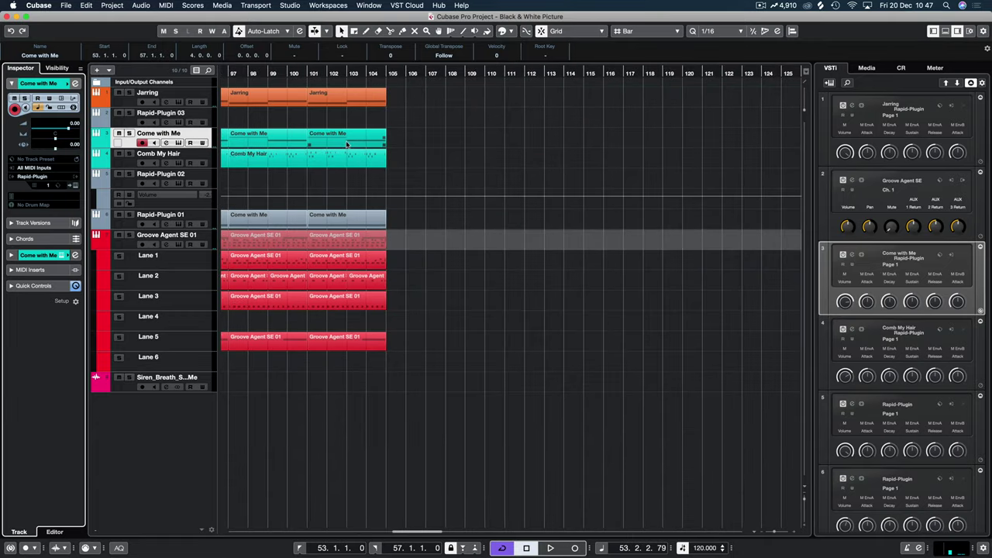
pyautogui.press('super+d')
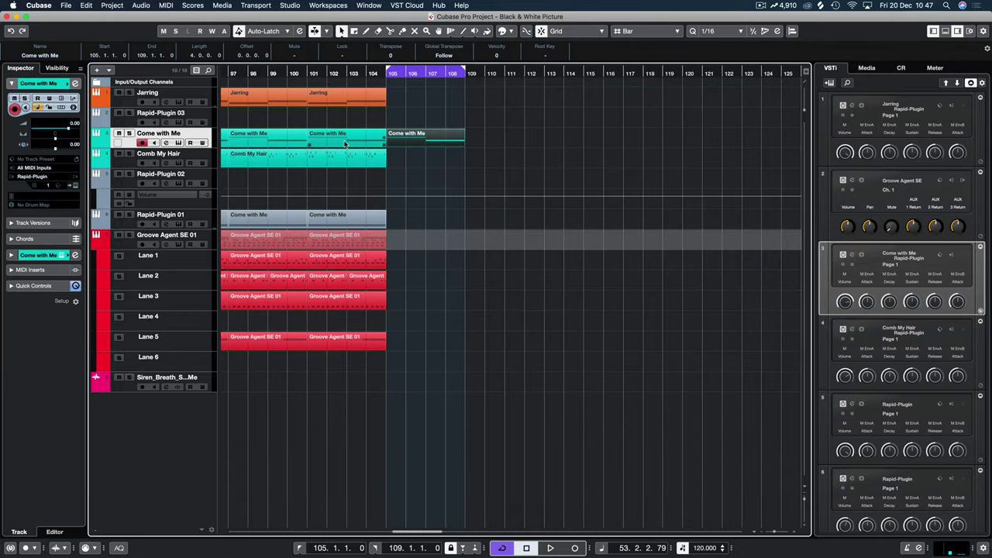
pyautogui.press('g')
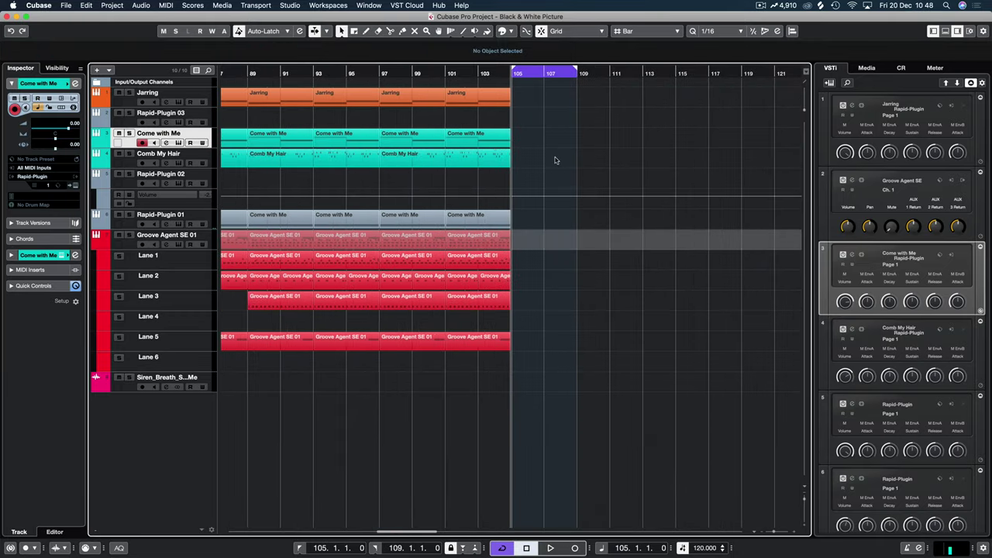
pyautogui.press('g')
pyautogui.press('g')
pyautogui.press('g')
pyautogui.press('g')
pyautogui.press('g')
pyautogui.press('g')
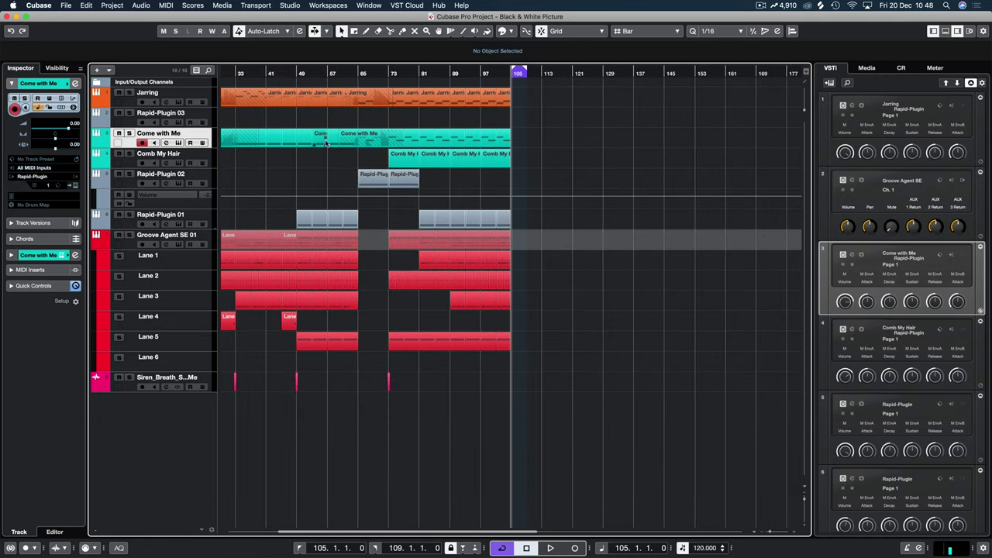
pyautogui.moveTo(504, 104); pyautogui.dragTo(532, 97)
pyautogui.press('p')
pyautogui.press('space')
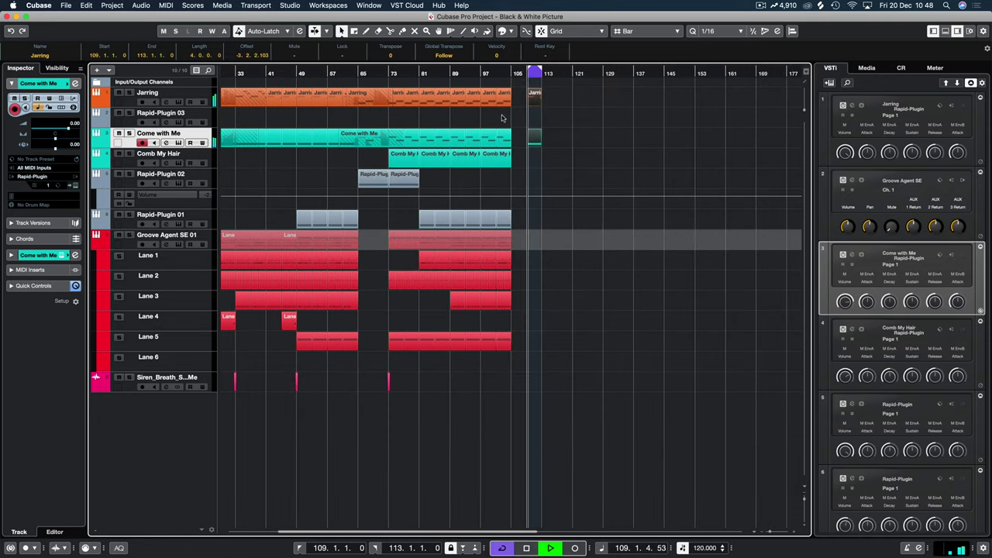
# Step: Open the Come with Me track's Rapid instrument and audition Layer 1 by playing the loop
pyautogui.click(60, 257)
pyautogui.press('space')
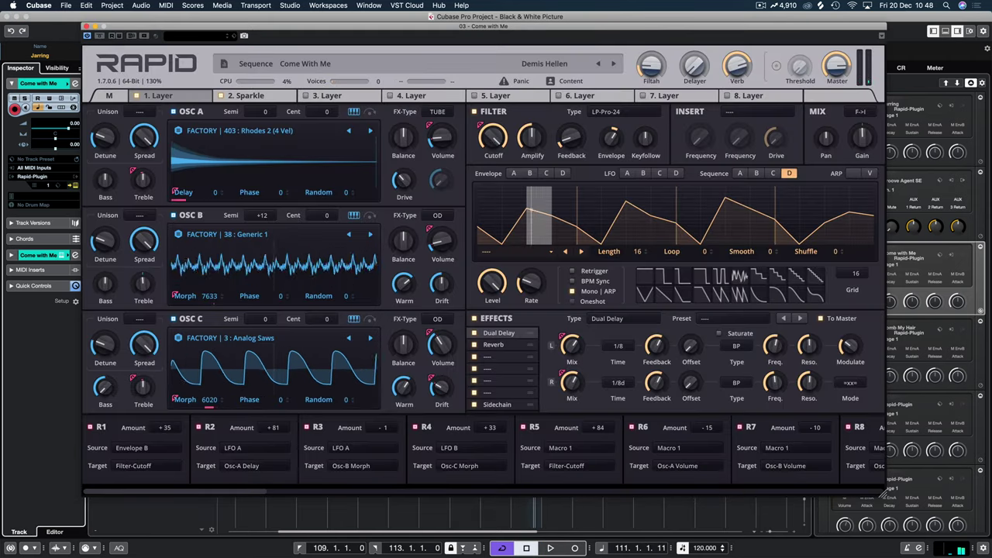
pyautogui.press('space')
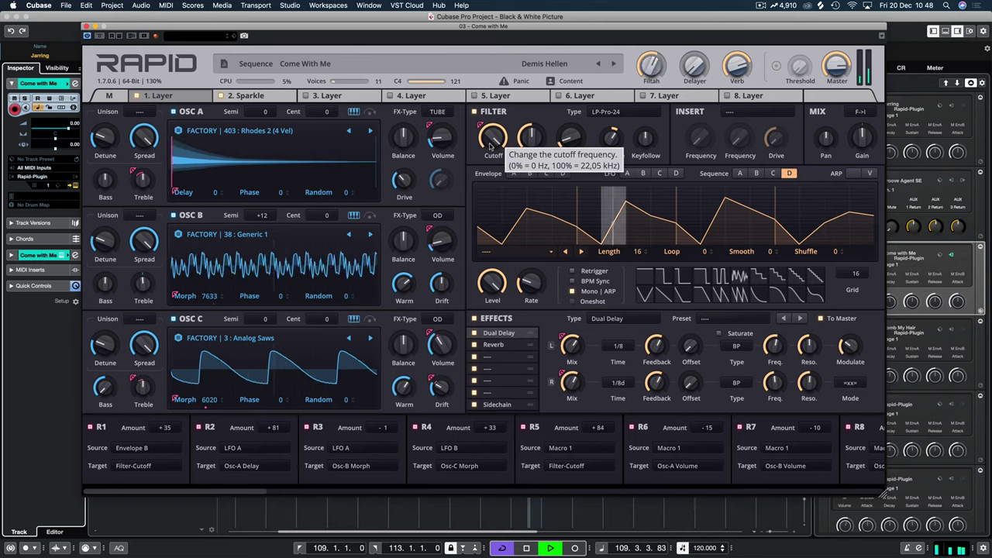
pyautogui.press('space')
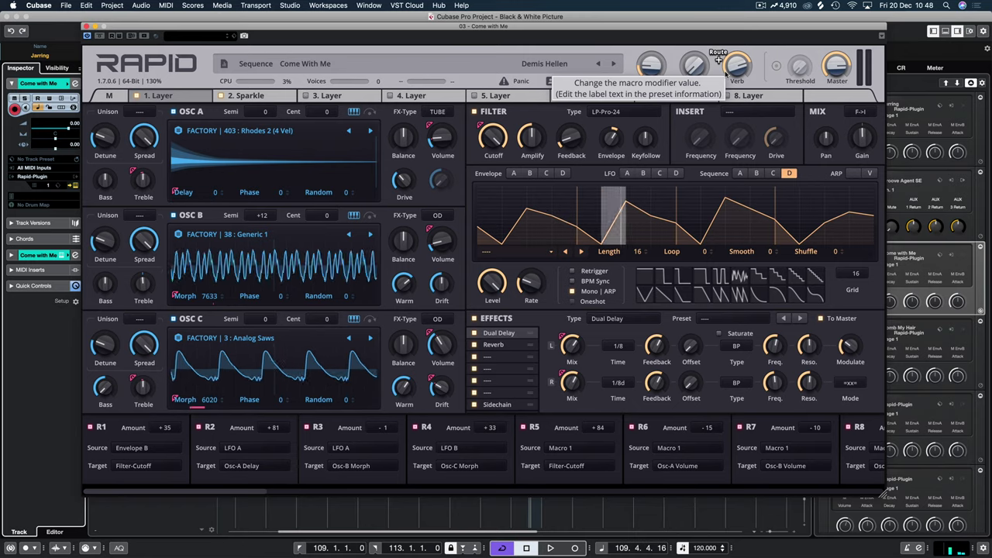
# Step: Route Sequence D to the filter cutoff in Layer 1
pyautogui.moveTo(634, 60); pyautogui.dragTo(642, 196)
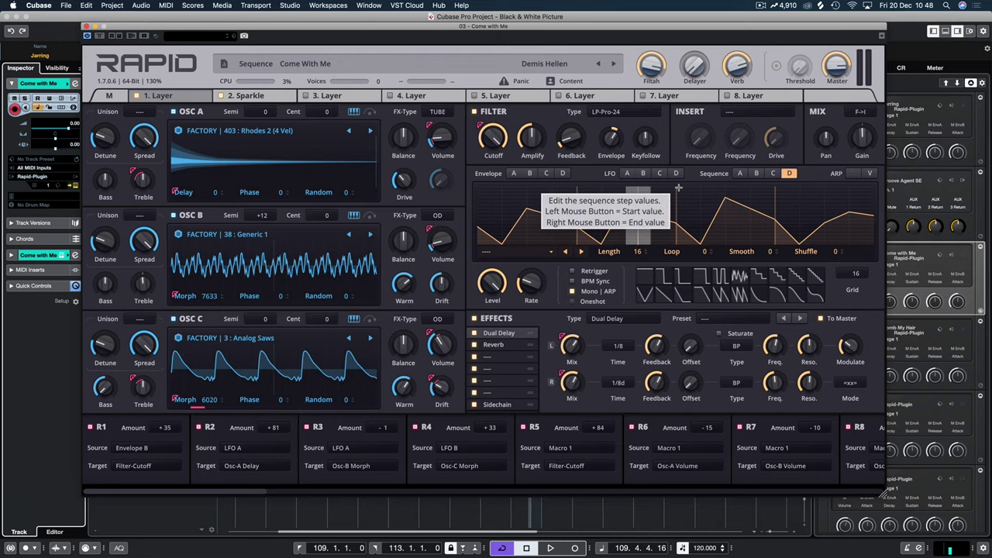
pyautogui.moveTo(490, 133)
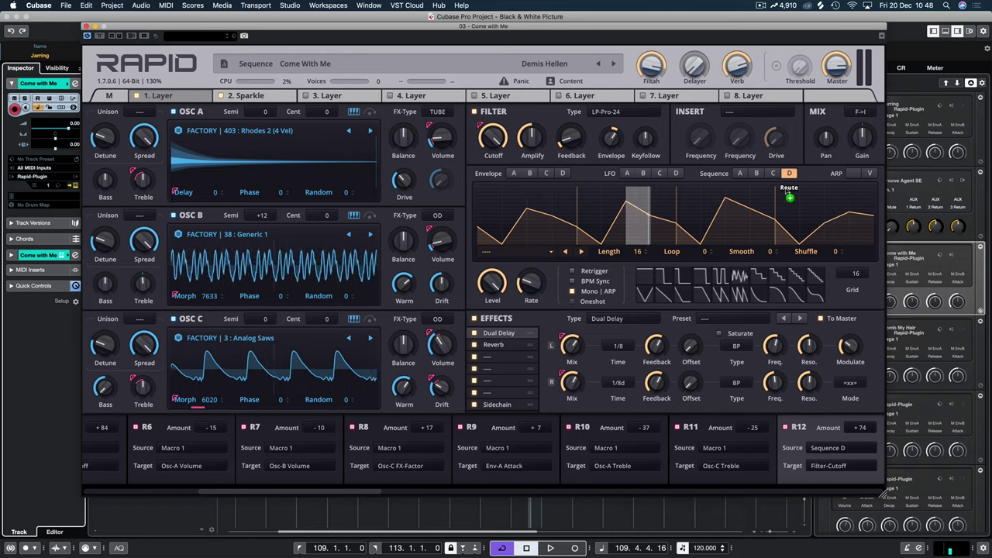
pyautogui.moveTo(790, 201); pyautogui.dragTo(494, 138)
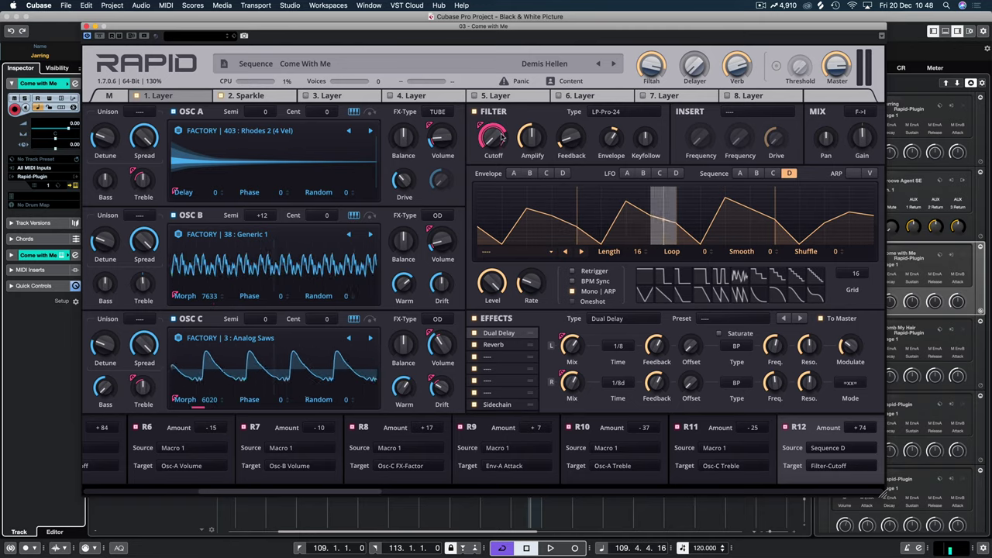
pyautogui.moveTo(643, 196)
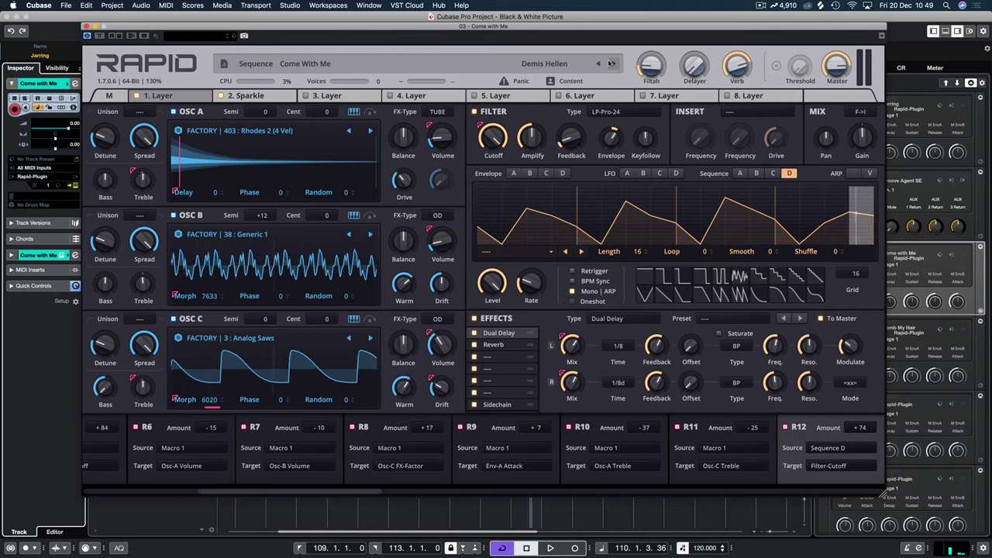
# Step: During loop playback, try the Lowpass 24dB filter type on Layer 1, and return to Lowpass-Pro 24dB
pyautogui.press('space')
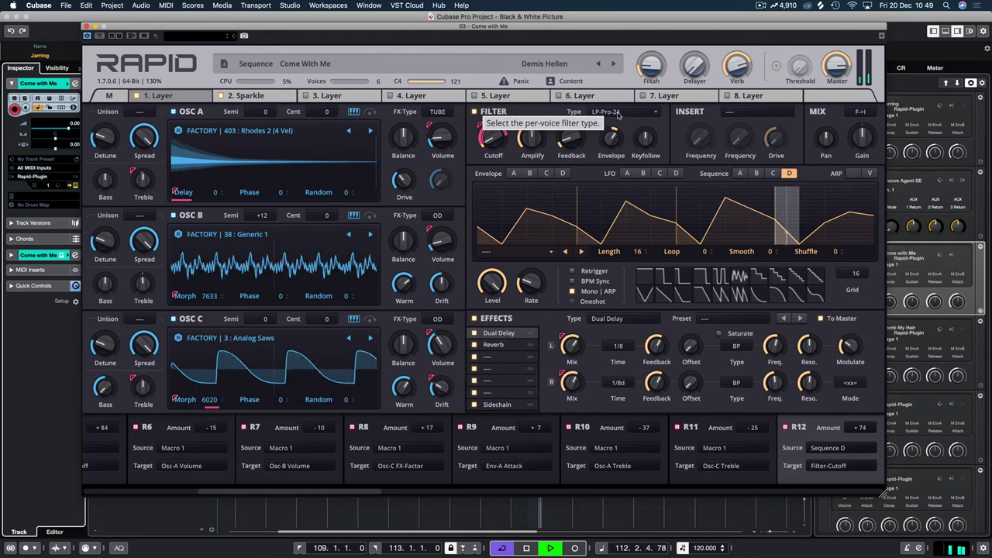
pyautogui.click(619, 114)
pyautogui.click(547, 115)
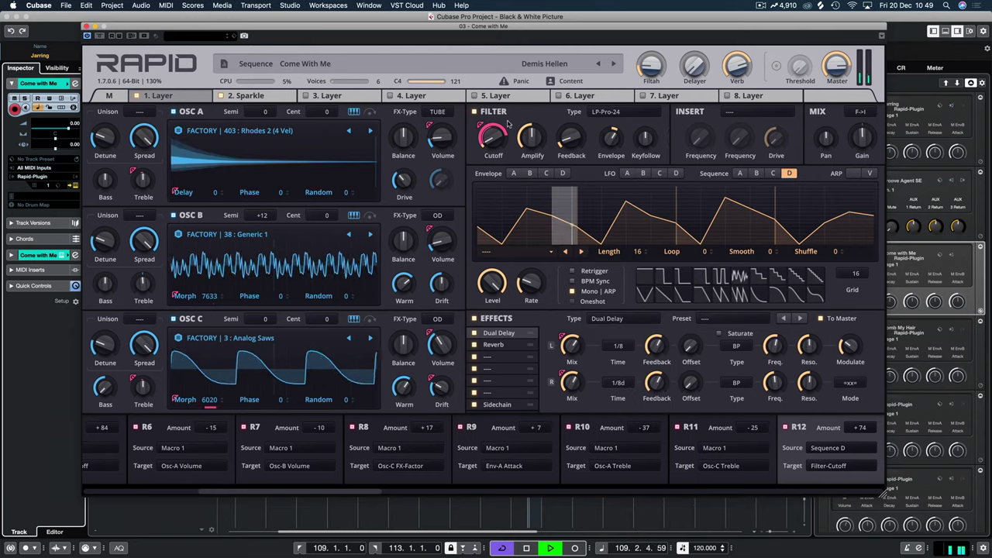
pyautogui.click(616, 112)
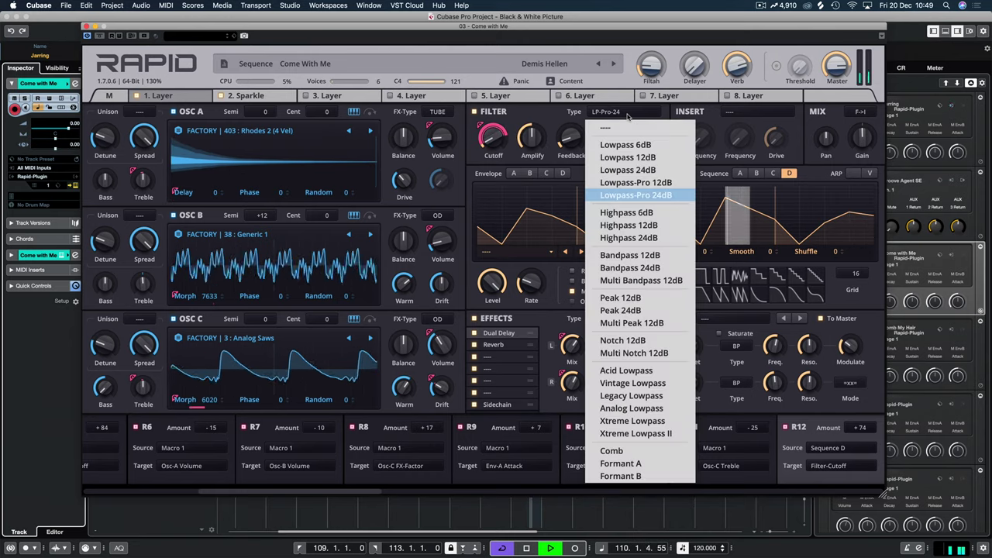
pyautogui.click(634, 171)
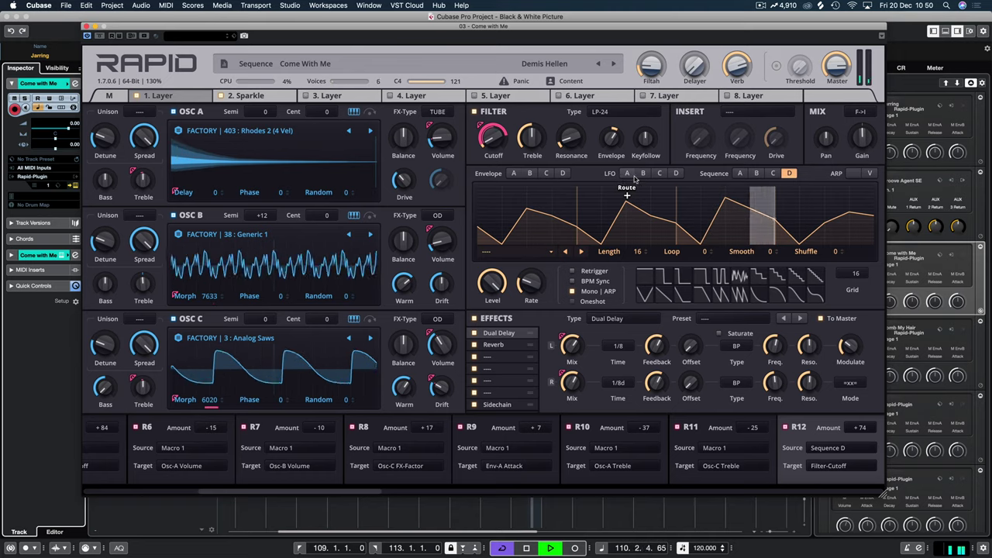
pyautogui.click(630, 111)
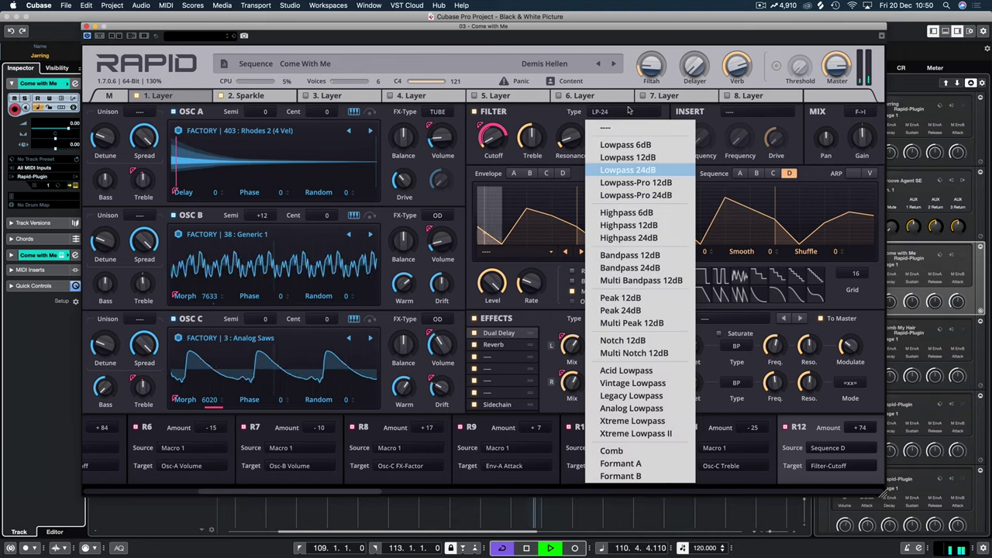
pyautogui.click(632, 195)
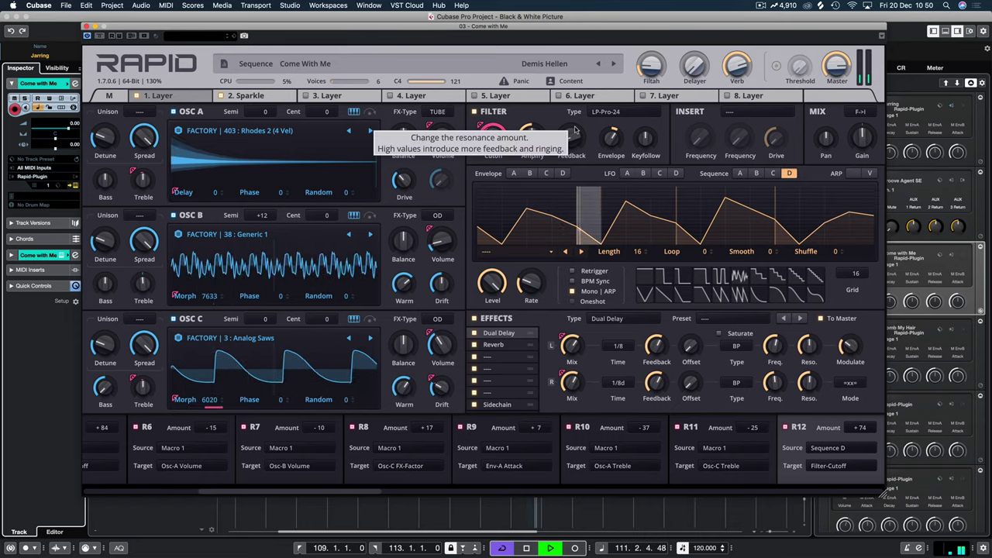
pyautogui.press('space')
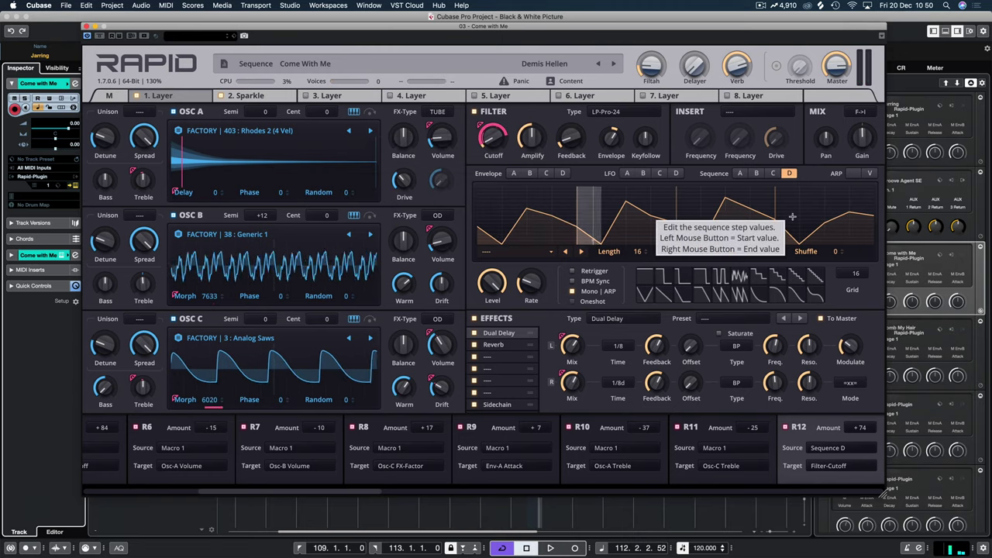
# Step: Show the 2. Sparkle layer, audition it with the loop playing, and review the FX types available for OSC A
pyautogui.press('space')
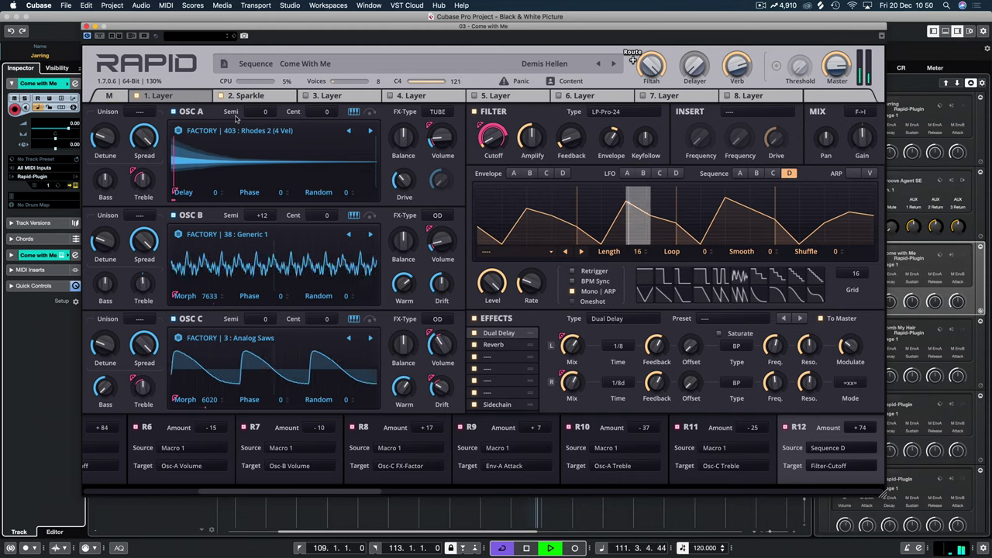
pyautogui.moveTo(161, 25)
pyautogui.mouseDown()
pyautogui.moveTo(380, 30)
pyautogui.moveTo(155, 19)
pyautogui.mouseUp()
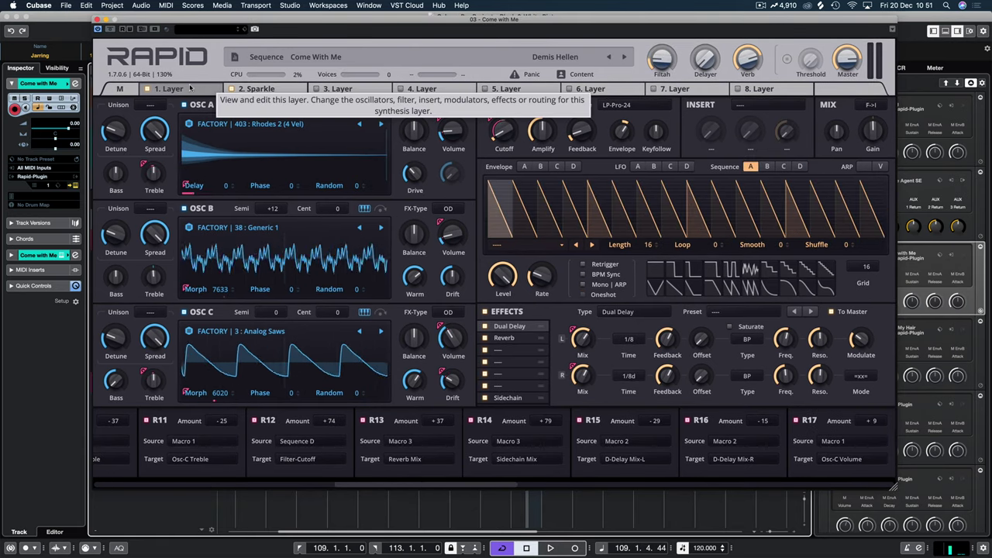
pyautogui.click(257, 93)
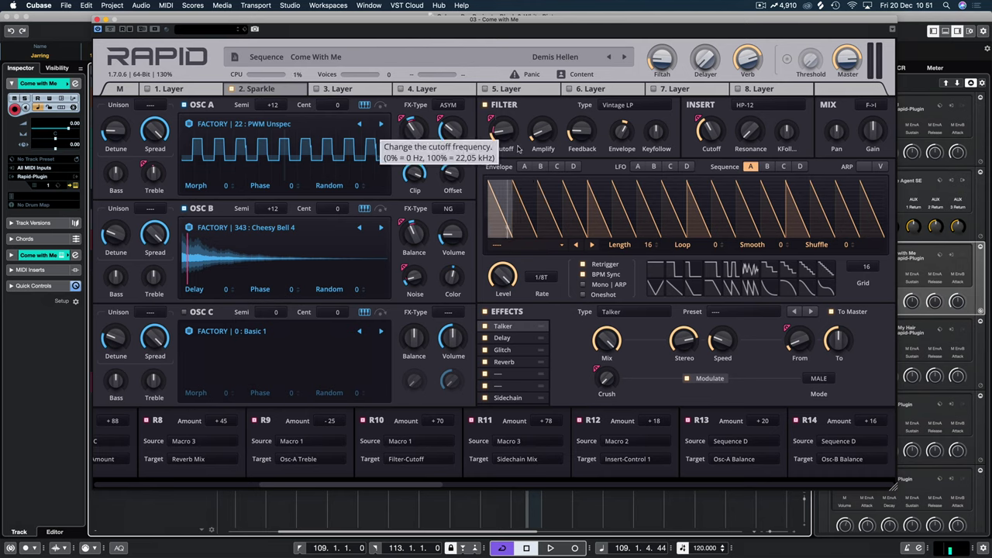
pyautogui.press('space')
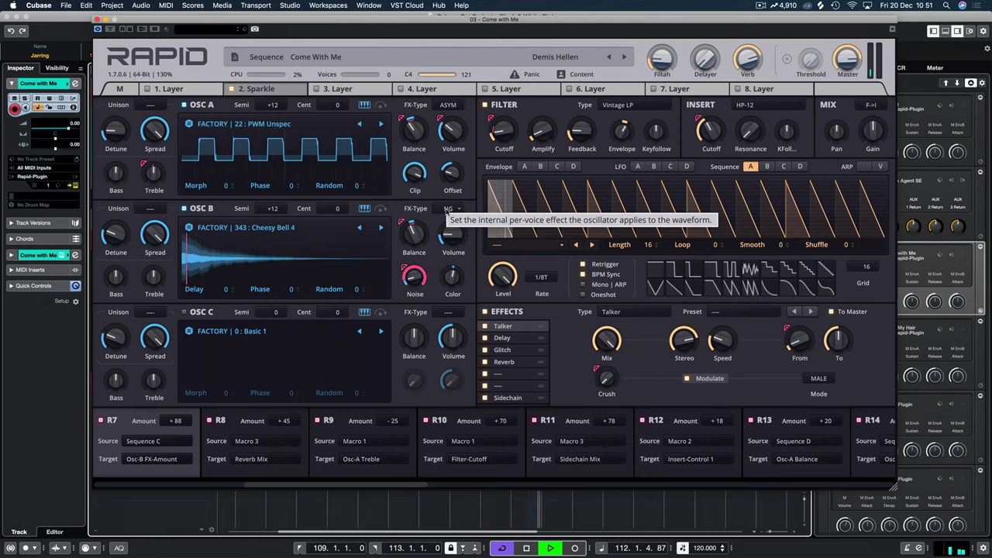
pyautogui.click(448, 106)
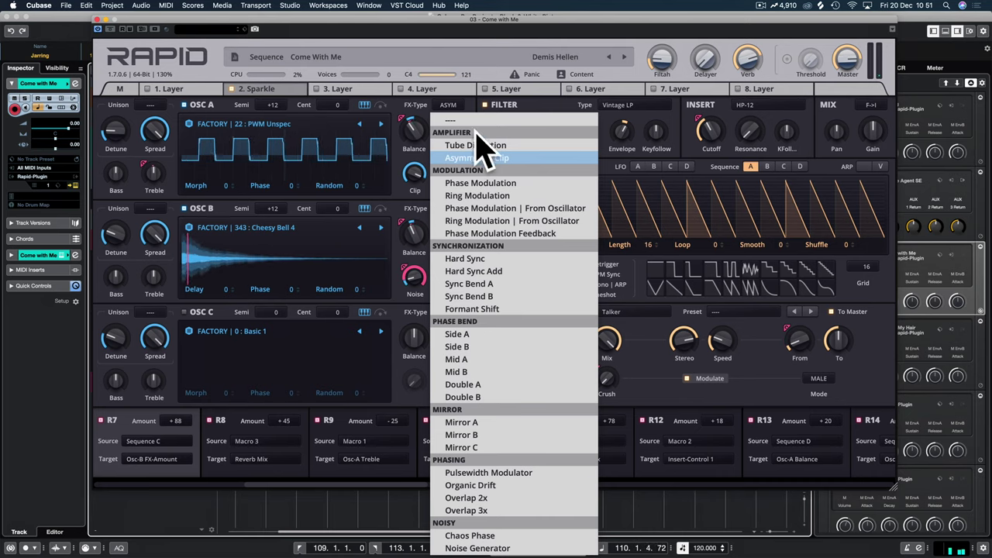
pyautogui.click(408, 40)
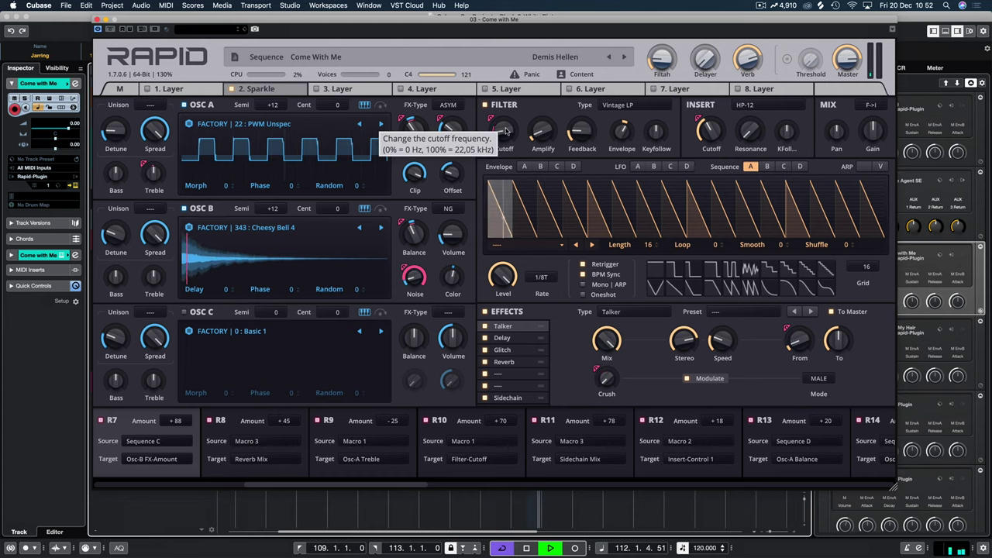
# Step: Review LFO A, Sequence A, and the Glitch, Talker and Reverb effect settings in the 2. Sparkle layer
pyautogui.click(637, 167)
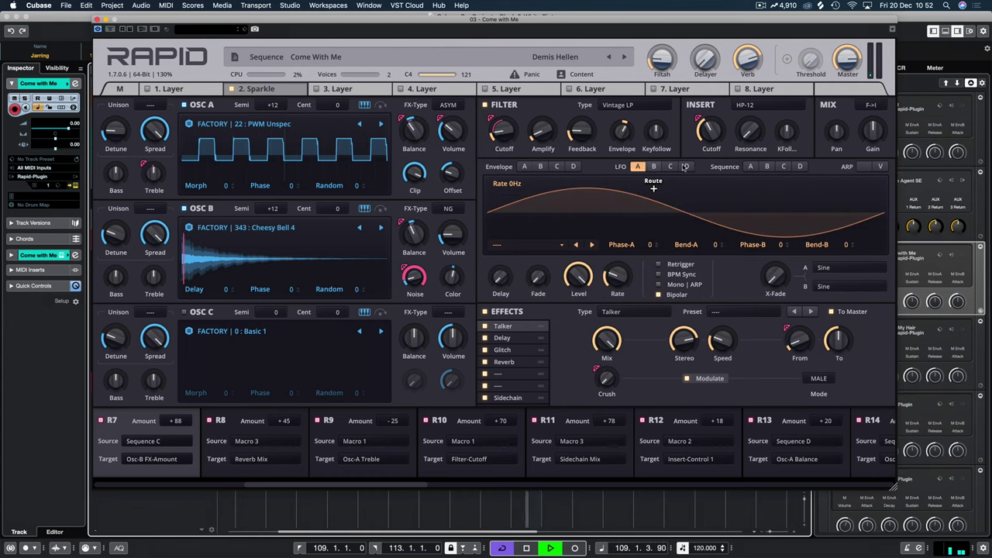
pyautogui.click(751, 166)
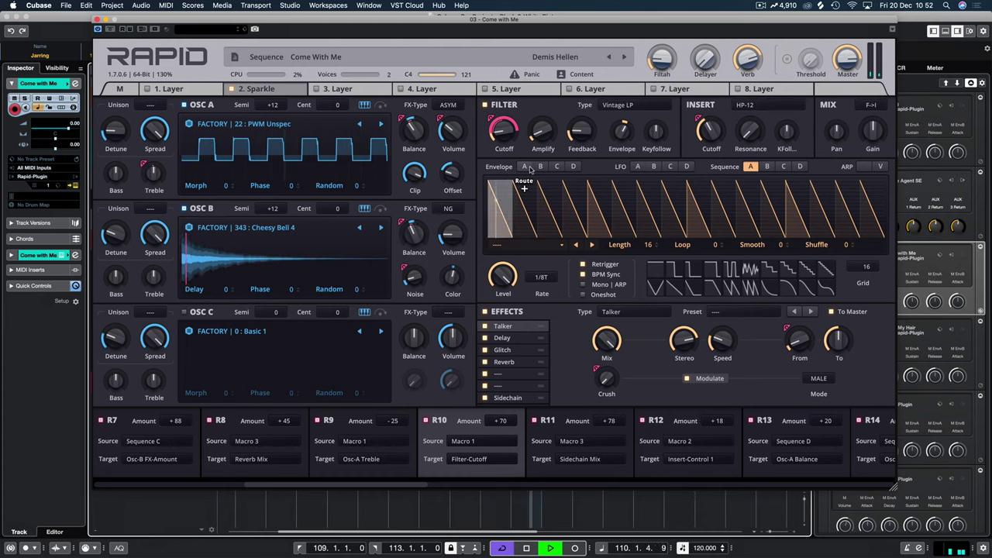
pyautogui.click(506, 353)
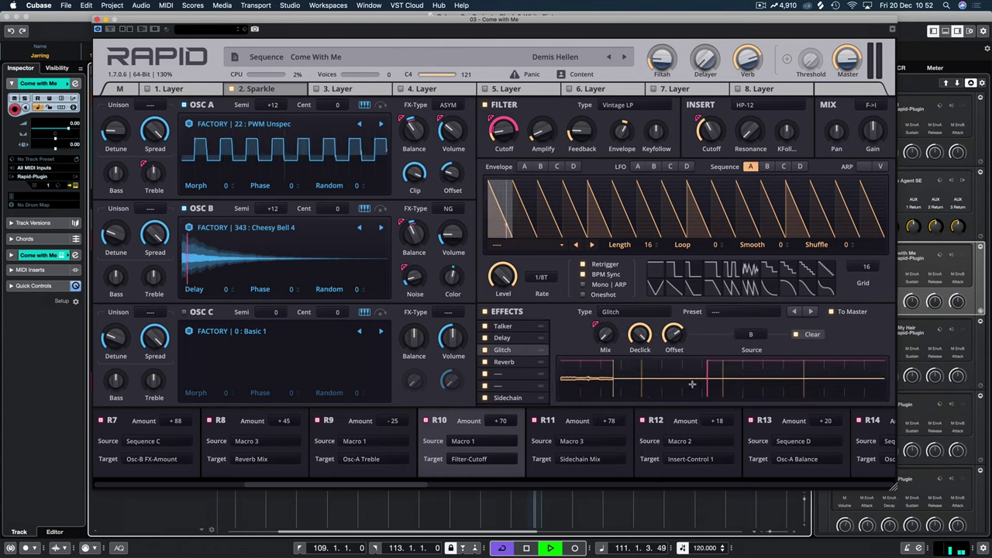
pyautogui.click(527, 327)
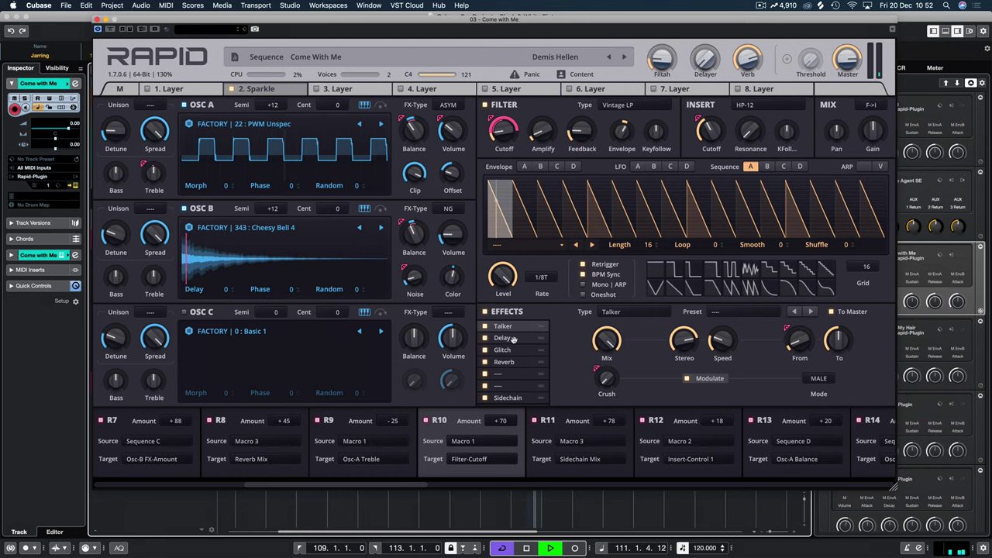
pyautogui.click(506, 362)
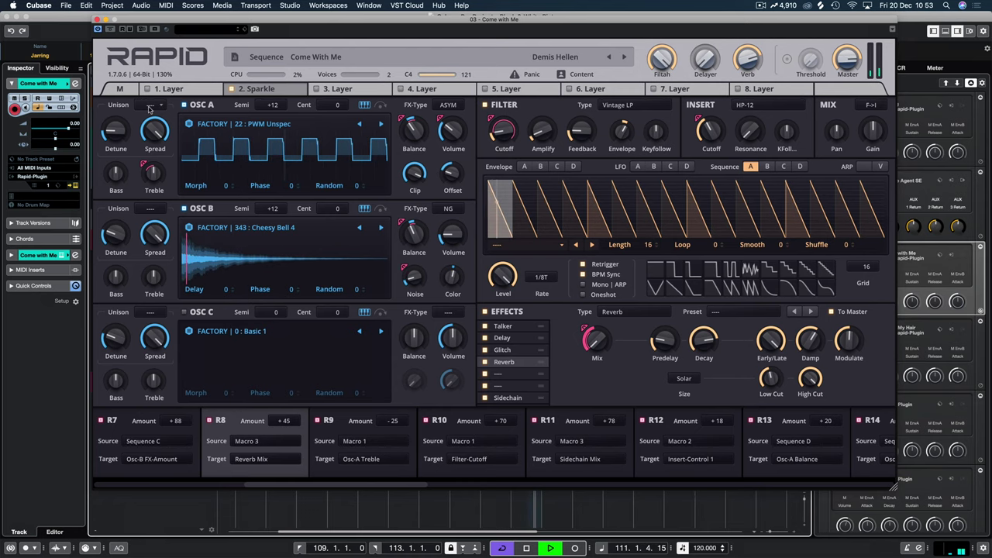
# Step: During loop playback, audition the Sparkle layer's OSC A and OSC B separately by switching each off, and bypass the Delay effect
pyautogui.click(184, 209)
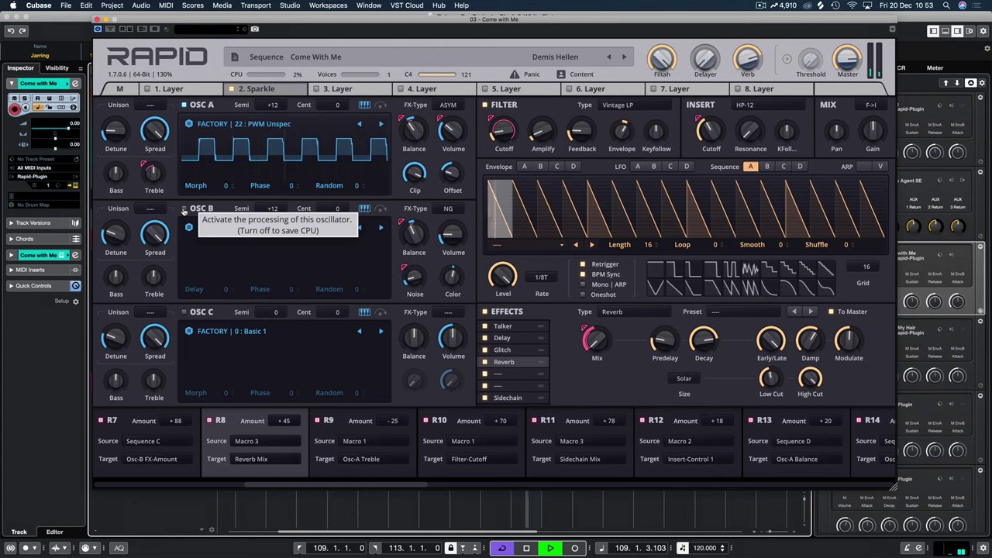
pyautogui.click(183, 209)
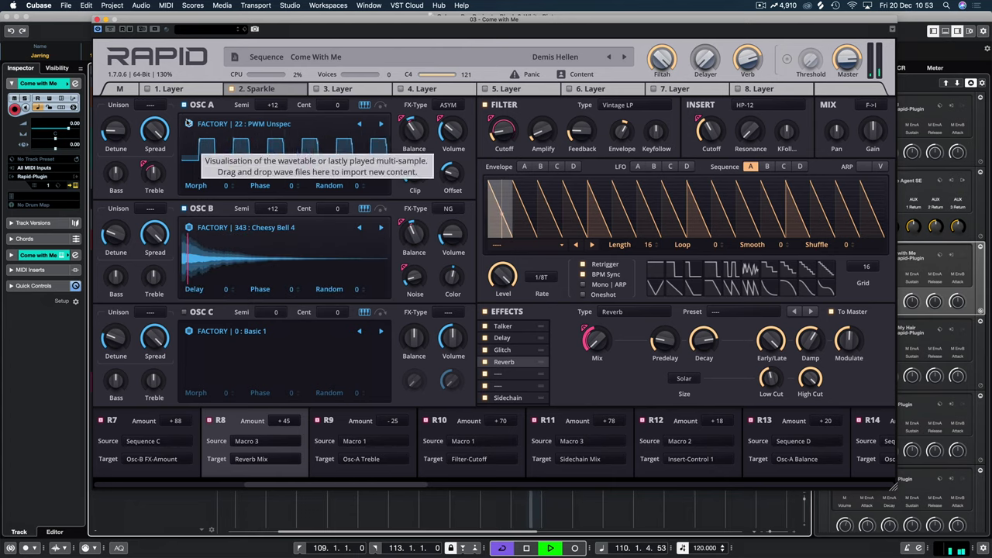
pyautogui.click(185, 106)
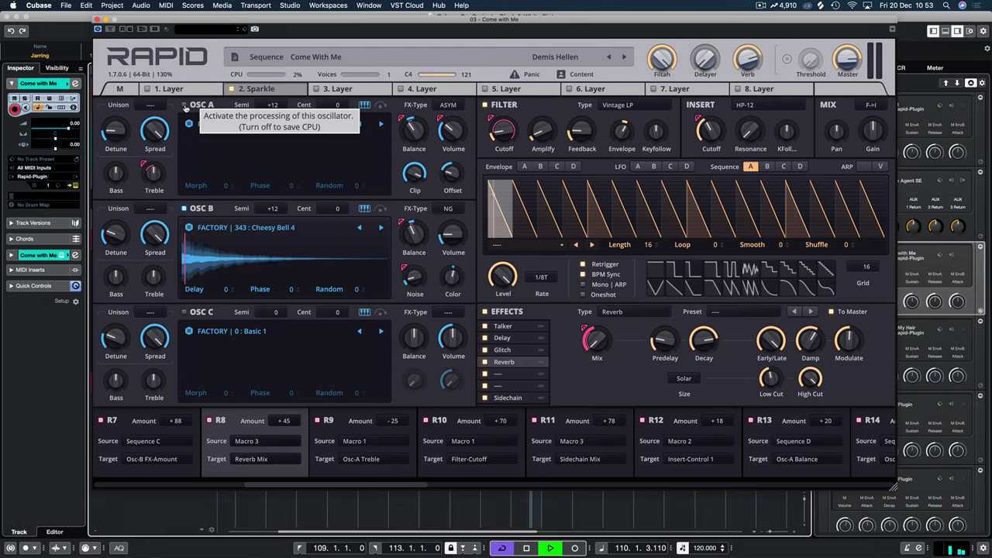
pyautogui.click(185, 106)
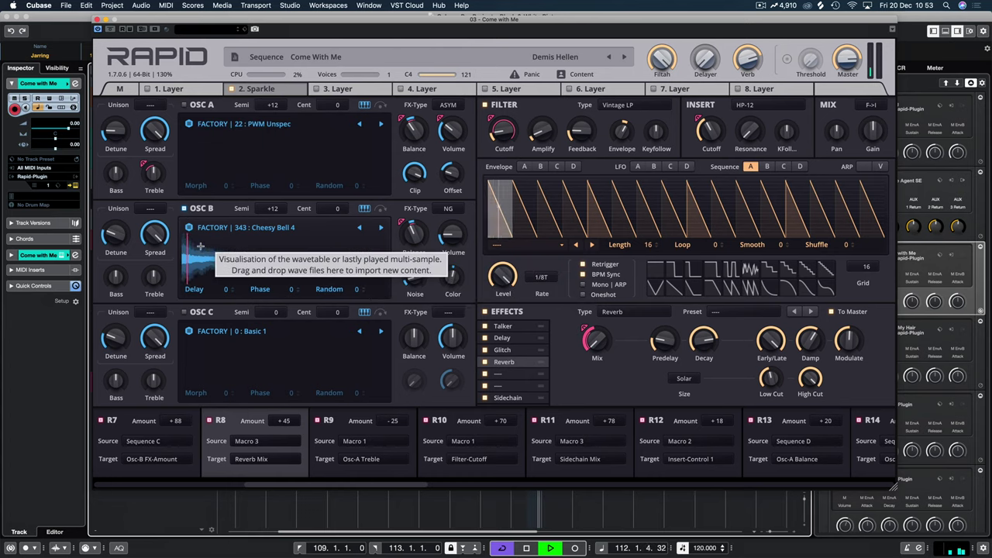
pyautogui.click(510, 338)
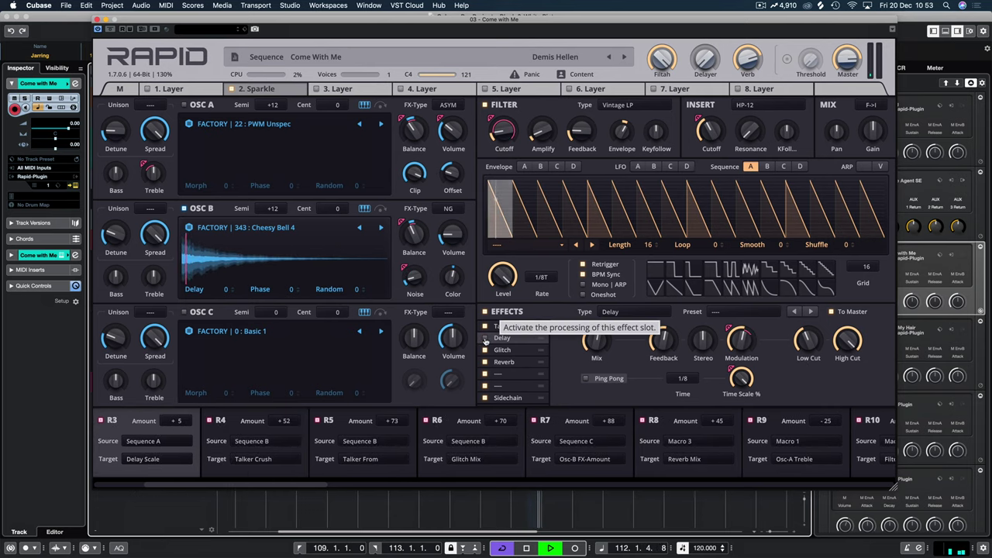
# Step: Move the instrument window to reveal the project, show the Sparkle layer's arpeggiator pattern, and turn OSC A back on
pyautogui.moveTo(262, 24); pyautogui.dragTo(400, 164)
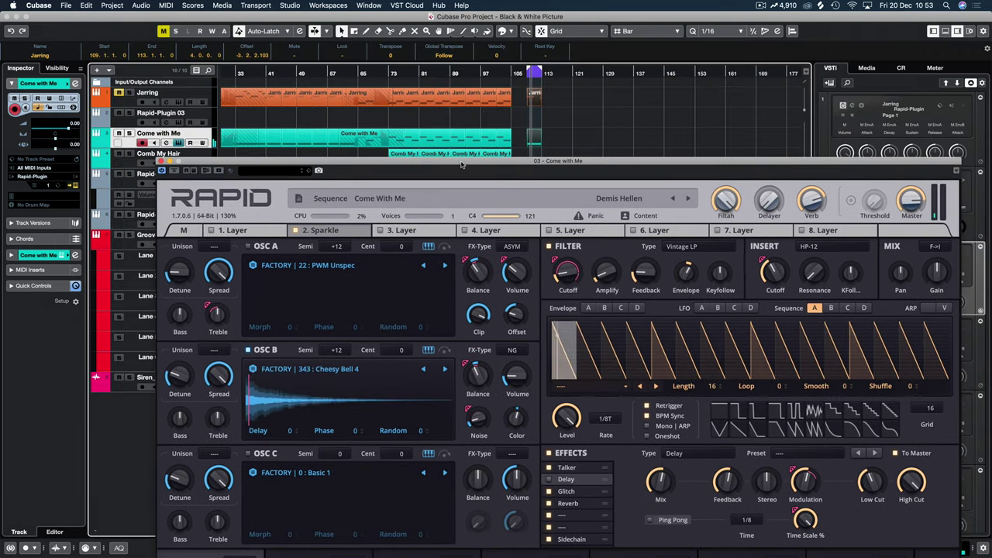
pyautogui.doubleClick(400, 164)
pyautogui.click(852, 162)
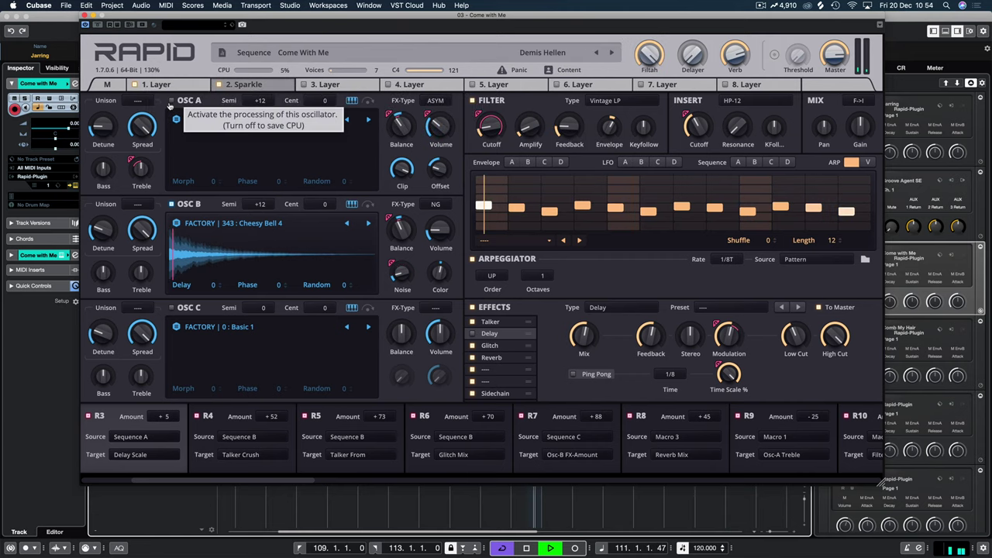
pyautogui.click(172, 101)
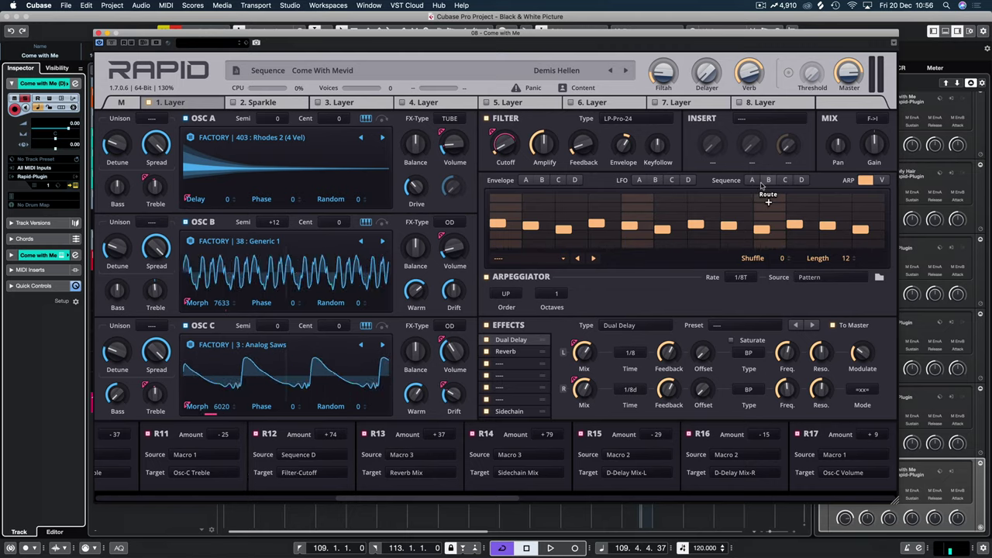
# Step: Try a Notch 12dB insert on Layer 1 of the Come With Mevid preset and audition it with the loop playing
pyautogui.click(768, 121)
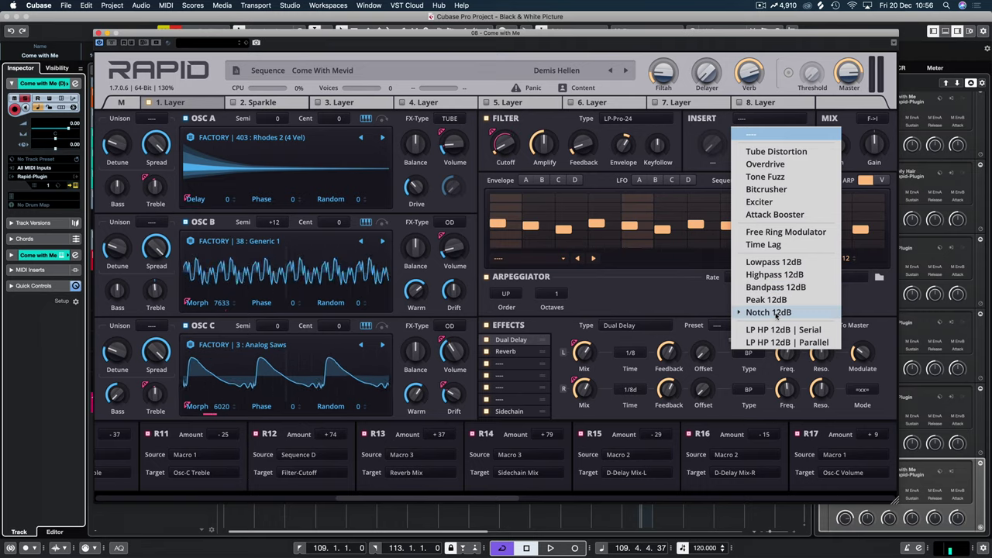
pyautogui.click(769, 312)
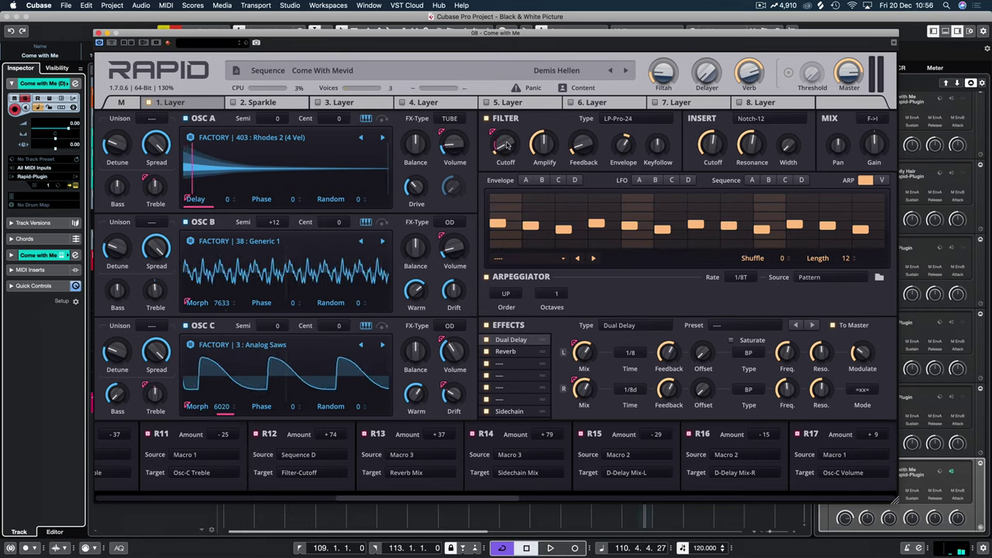
pyautogui.press('space')
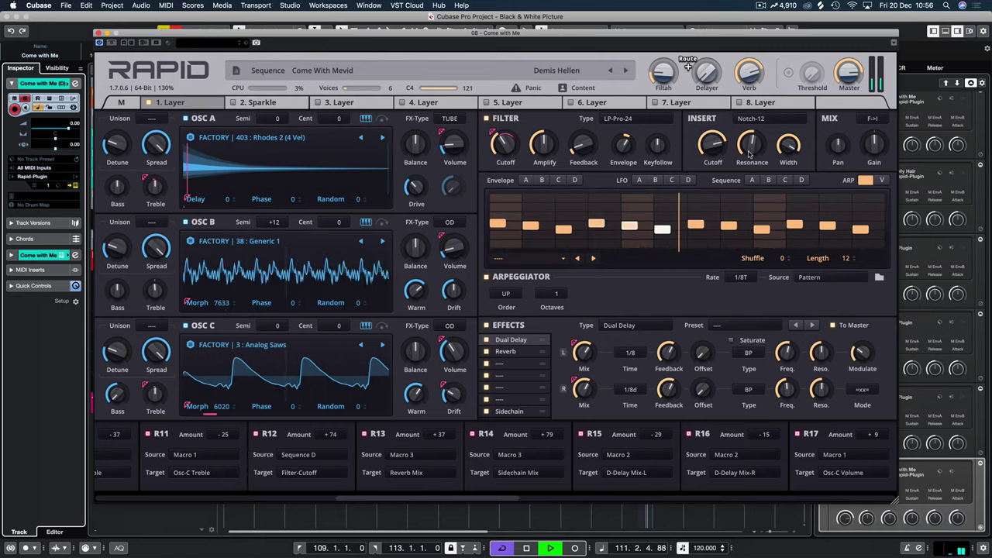
# Step: Change the Layer 1 insert type to Bandpass 12dB, audition it, and stop playback
pyautogui.click(753, 118)
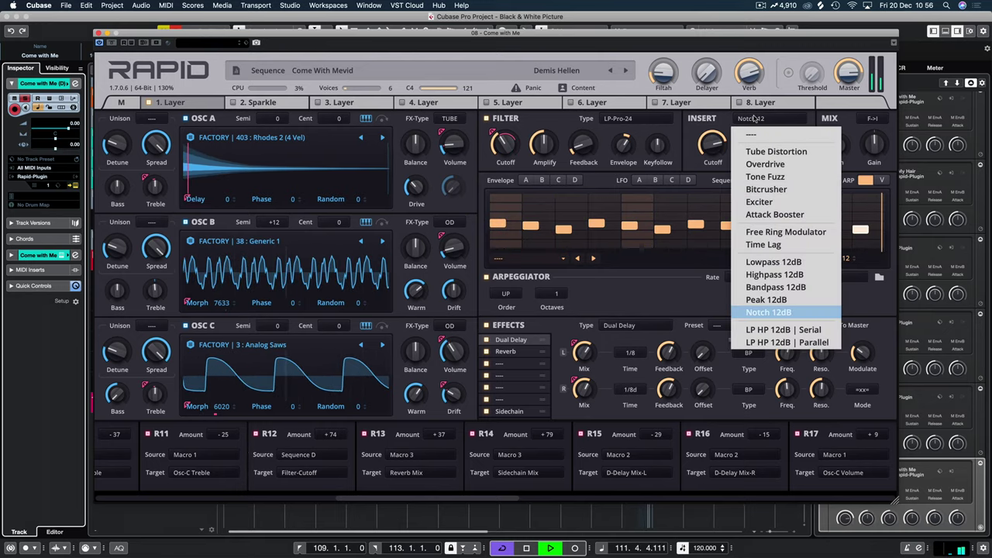
pyautogui.click(775, 287)
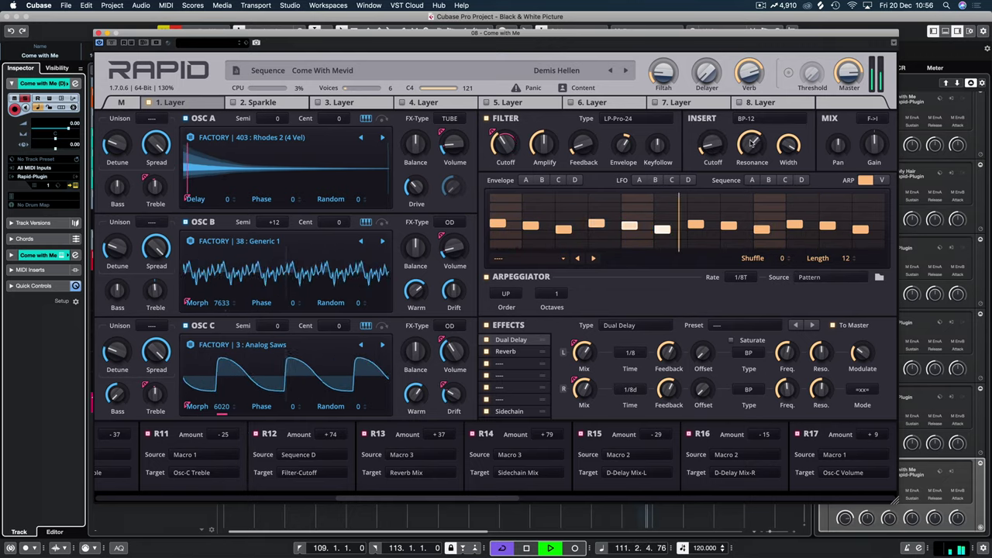
pyautogui.press('space')
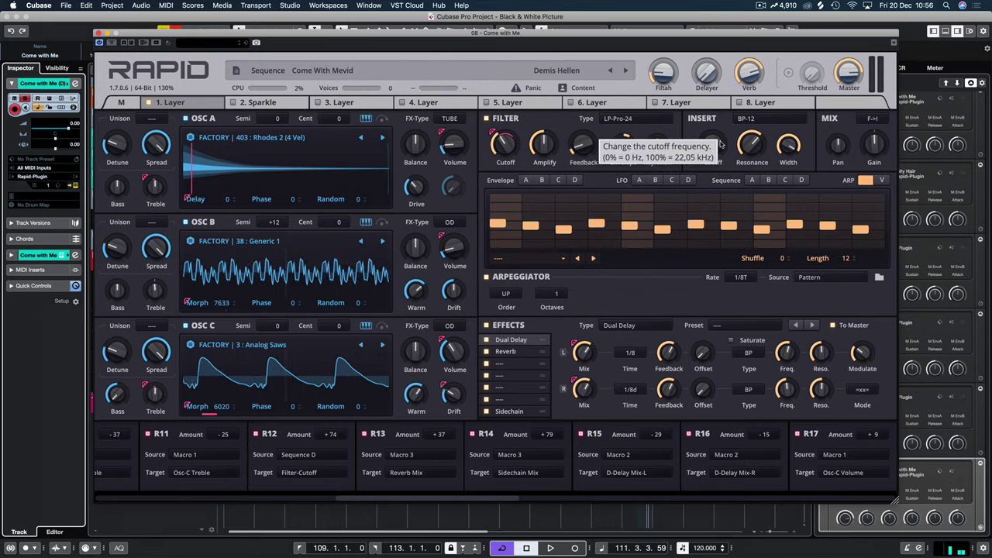
# Step: Compare Sequences A and D in Layer 1, and flatten all 16 steps of Sequence A to zero
pyautogui.click(752, 180)
pyautogui.click(801, 180)
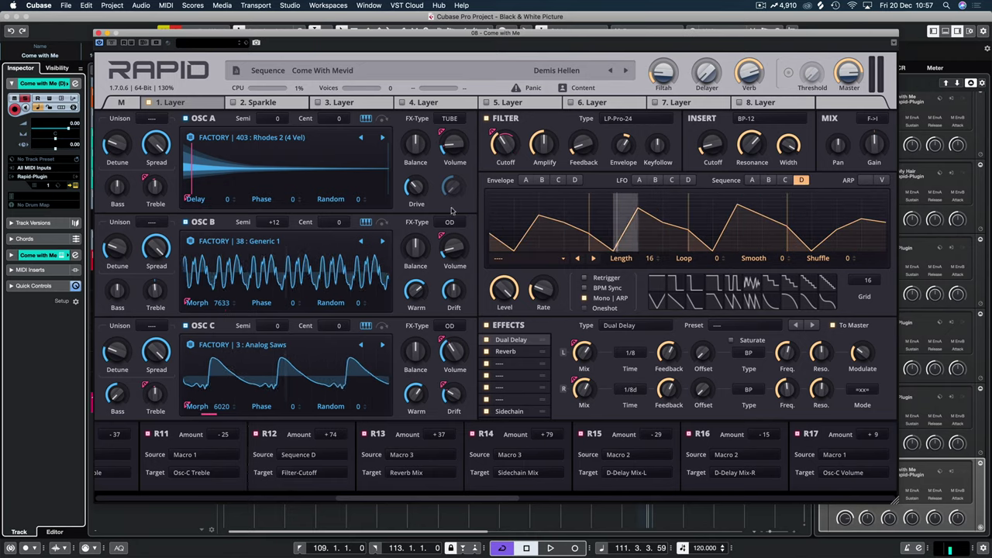
pyautogui.click(752, 180)
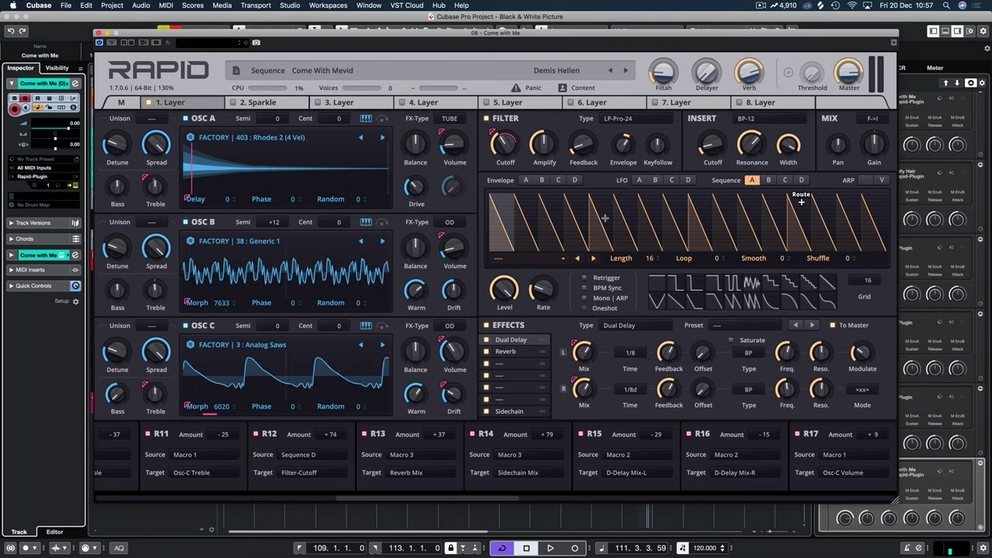
pyautogui.moveTo(492, 247); pyautogui.dragTo(854, 265)
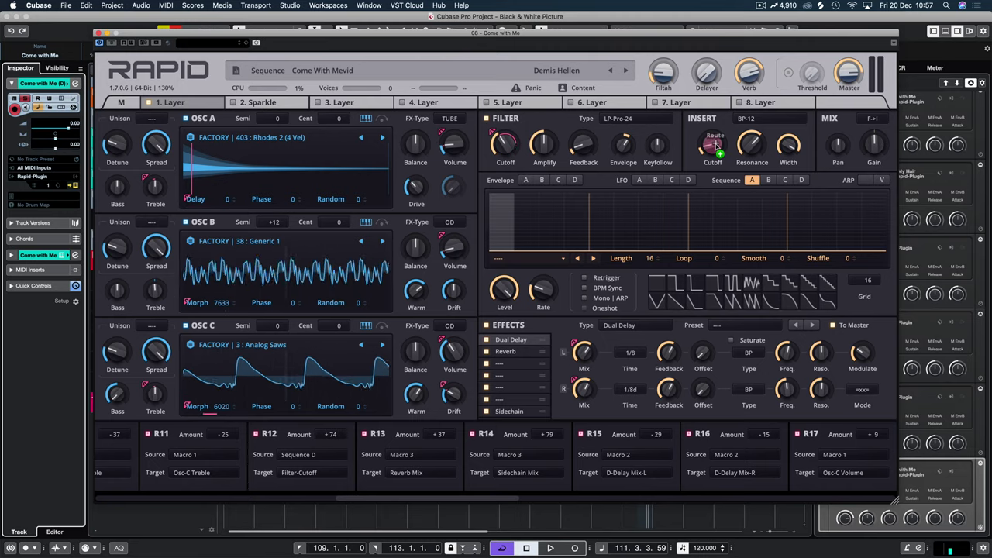
# Step: Route Sequence A to the insert cutoff with an amount of +23 and Mono | ARP enabled, and start loop playback to audition it
pyautogui.moveTo(717, 145); pyautogui.dragTo(702, 176)
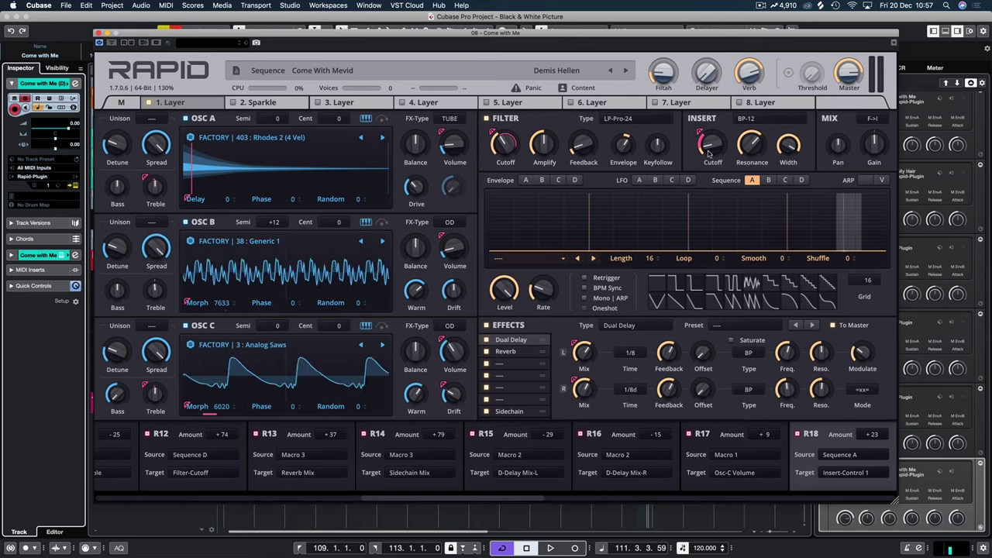
pyautogui.press('space')
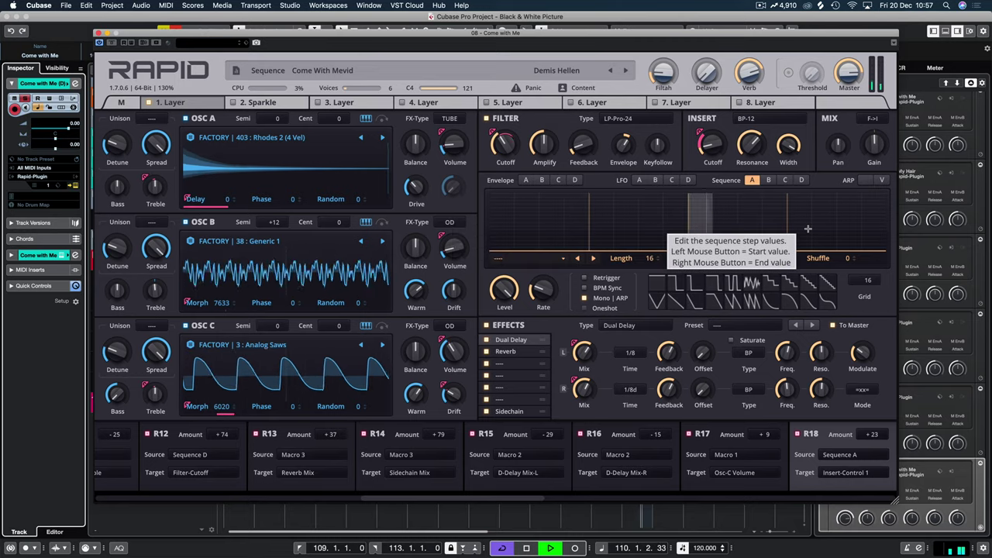
pyautogui.click(585, 287)
pyautogui.click(586, 287)
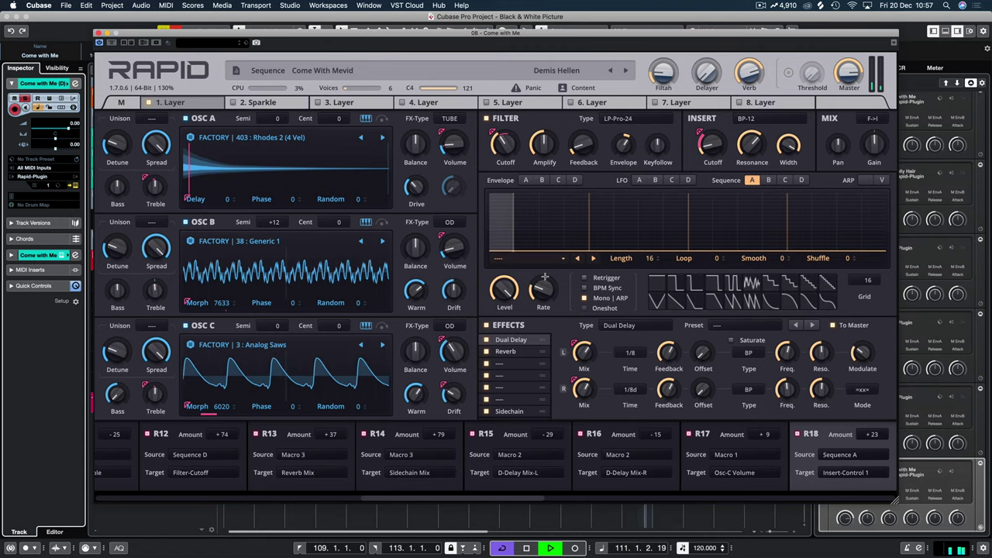
# Step: Draw two humps in Sequence A, a lower one peaking after step 4 and a taller one peaking after step 12
pyautogui.click(568, 240)
pyautogui.click(570, 238)
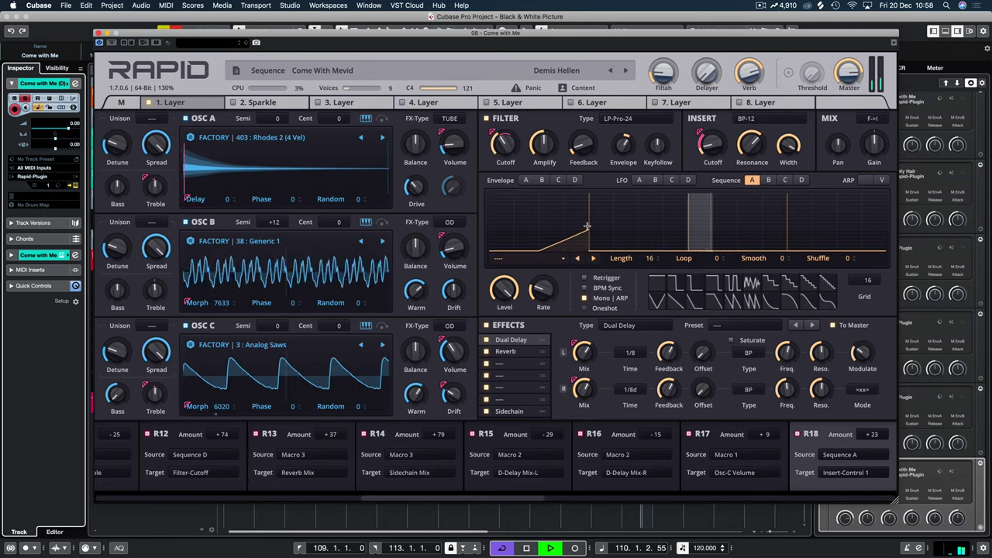
pyautogui.click(588, 219)
pyautogui.click(605, 221)
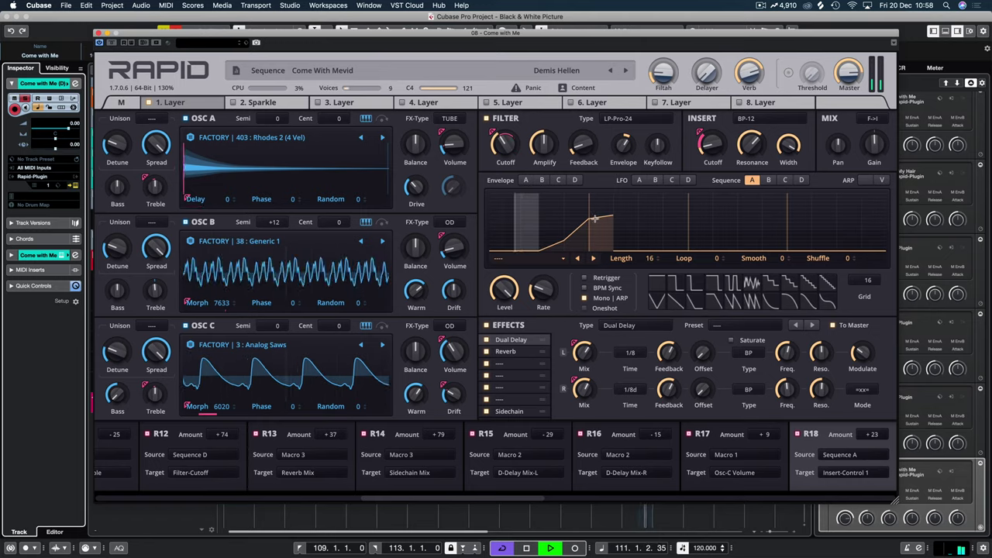
pyautogui.moveTo(610, 223)
pyautogui.mouseDown()
pyautogui.moveTo(608, 235)
pyautogui.moveTo(633, 246)
pyautogui.mouseUp()
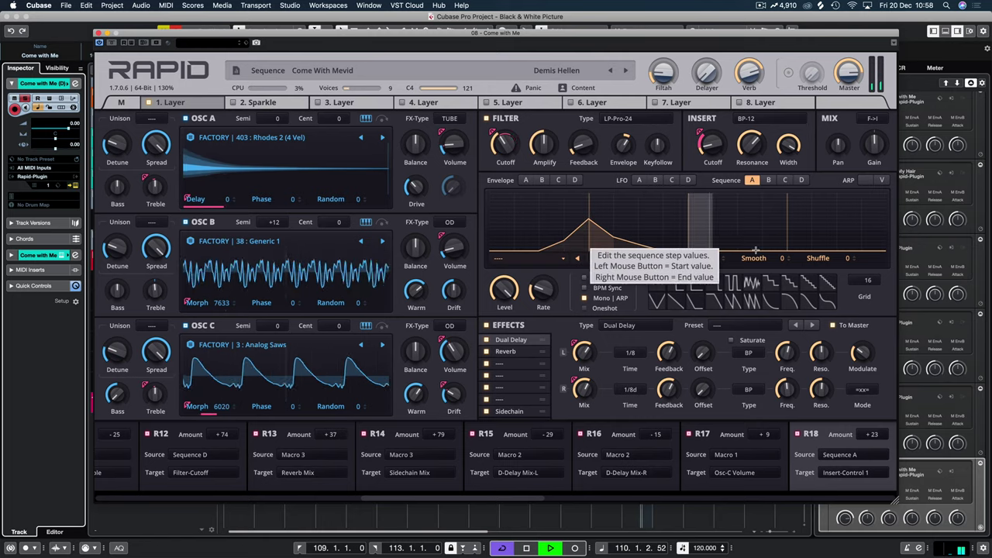
pyautogui.moveTo(756, 246); pyautogui.dragTo(782, 242)
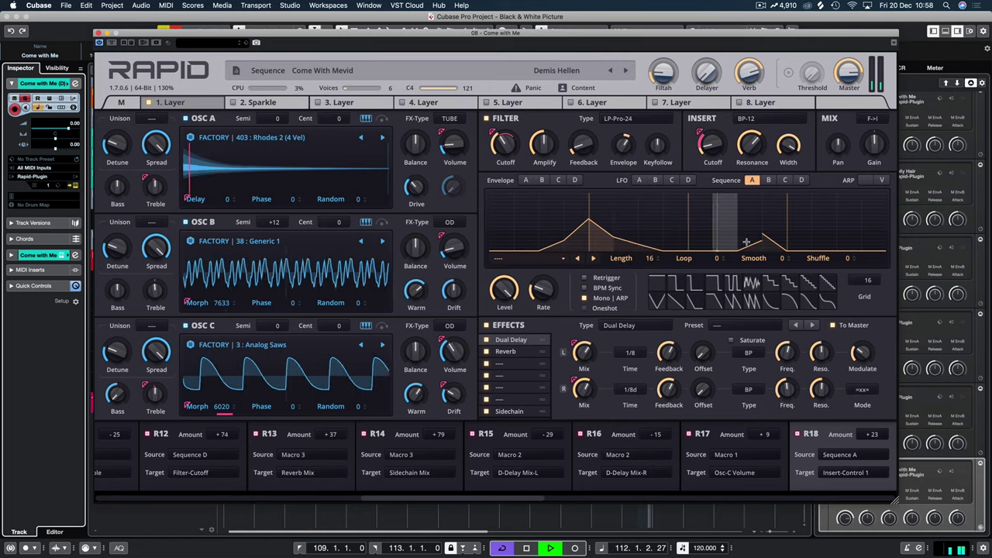
pyautogui.moveTo(747, 243)
pyautogui.mouseDown()
pyautogui.moveTo(793, 209)
pyautogui.moveTo(806, 235)
pyautogui.mouseUp()
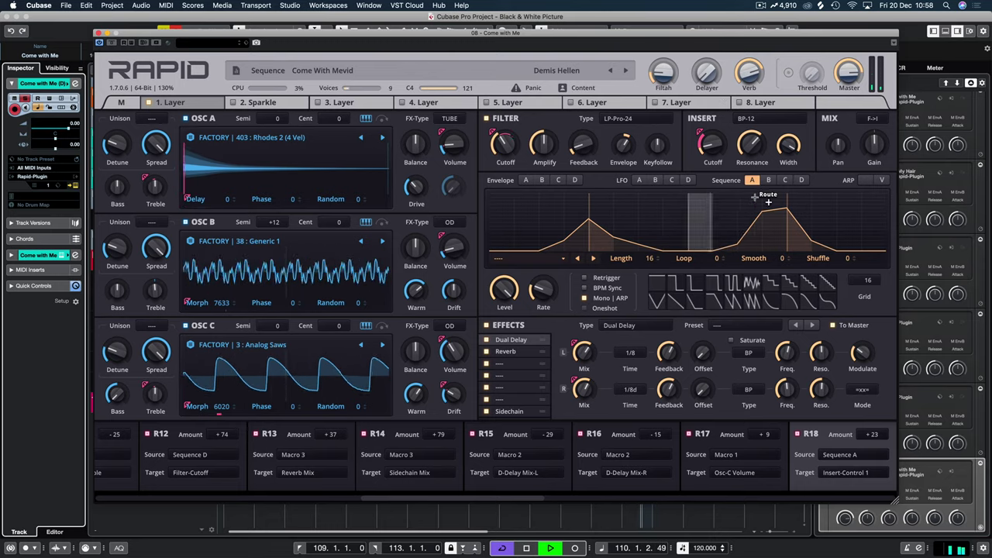
# Step: Try routing Sequence A to the insert resonance with an amount of +21, and reset that modulation
pyautogui.moveTo(752, 194); pyautogui.dragTo(743, 105)
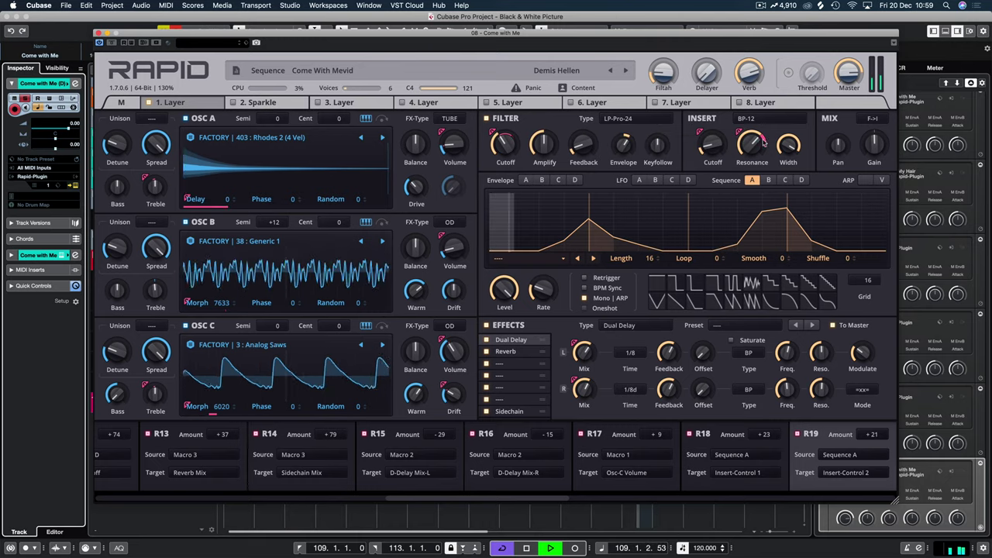
pyautogui.rightClick(754, 142)
pyautogui.moveTo(721, 247)
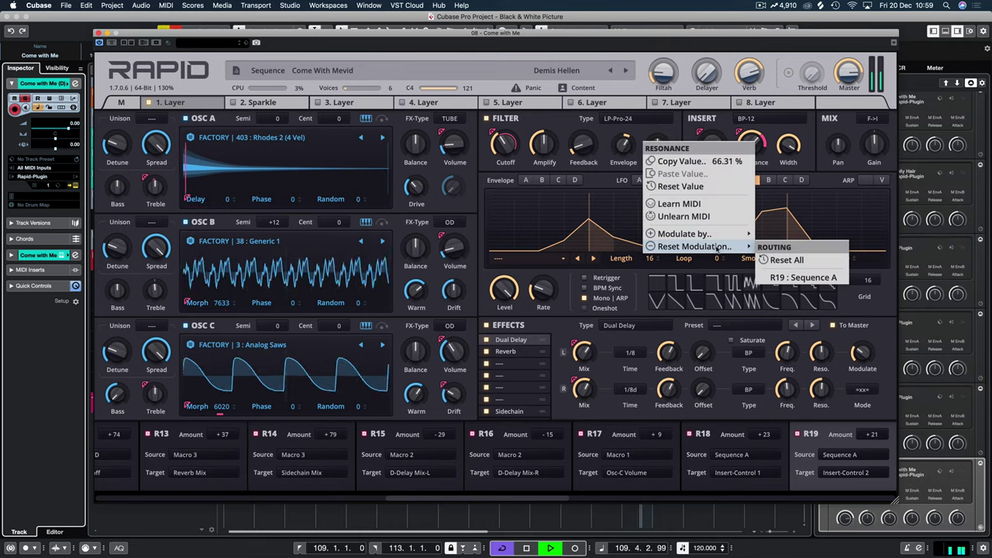
pyautogui.click(787, 260)
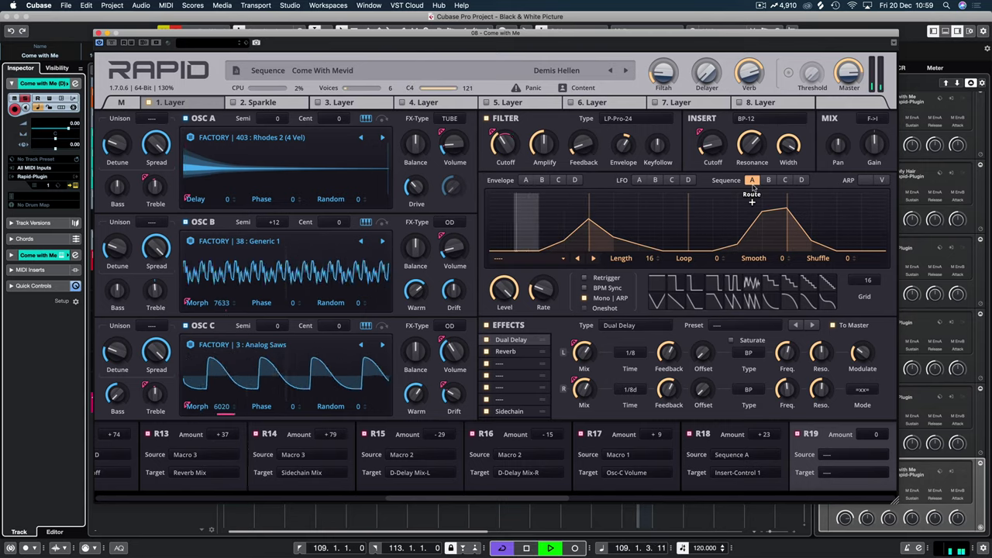
# Step: Route Sequence D to the insert resonance with an amount of +19
pyautogui.click(801, 180)
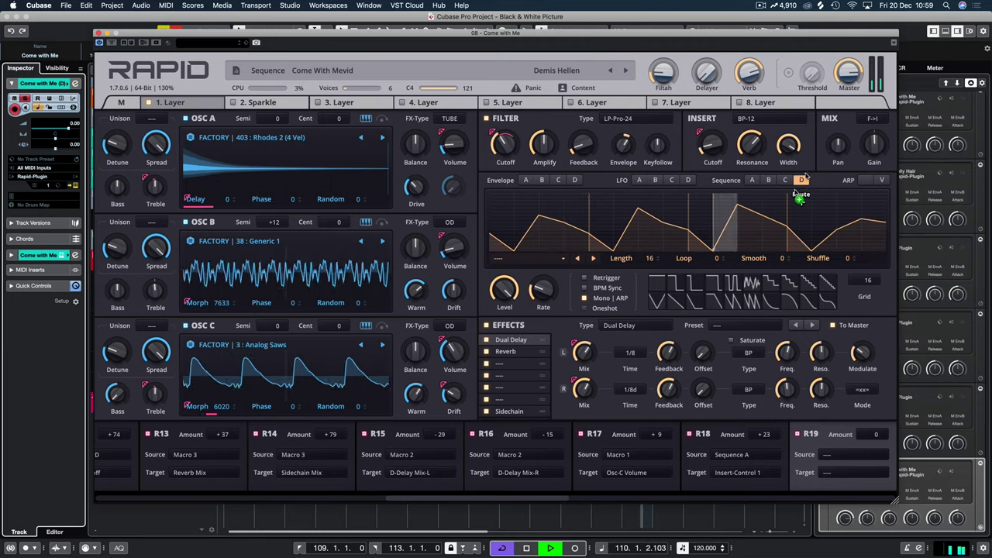
pyautogui.moveTo(801, 202); pyautogui.dragTo(747, 141)
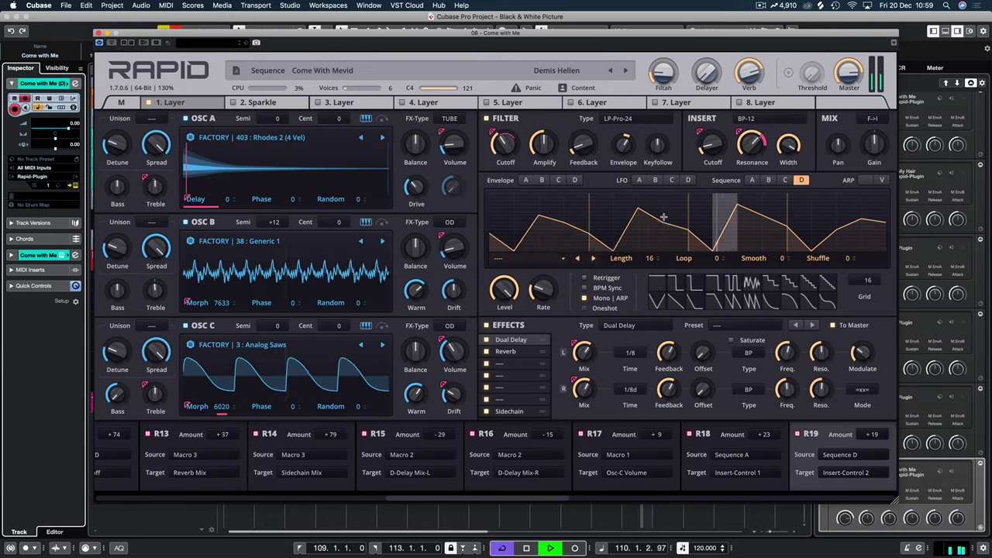
# Step: Add a Glitch effect in the third effects slot of Layer 1 with its mix turned down to zero
pyautogui.click(752, 180)
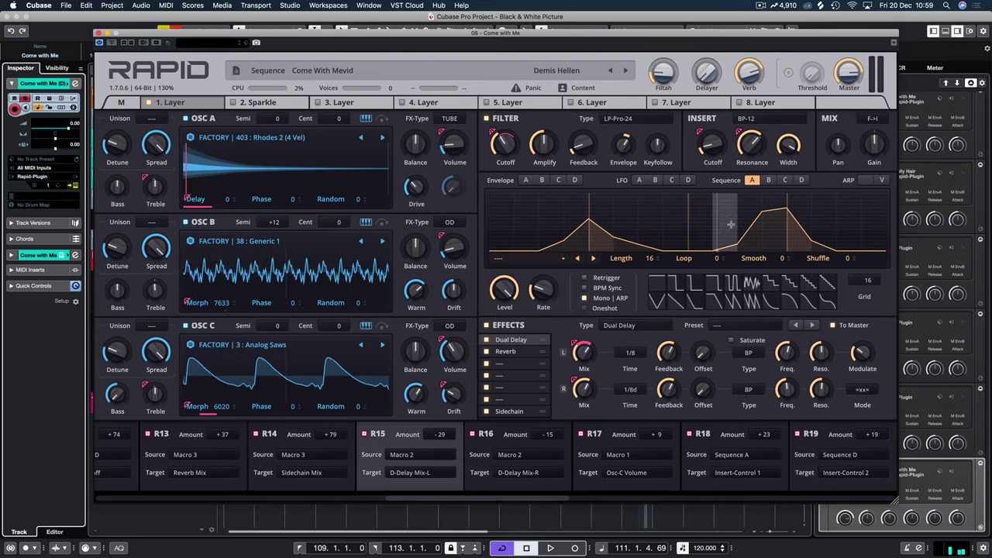
pyautogui.click(508, 364)
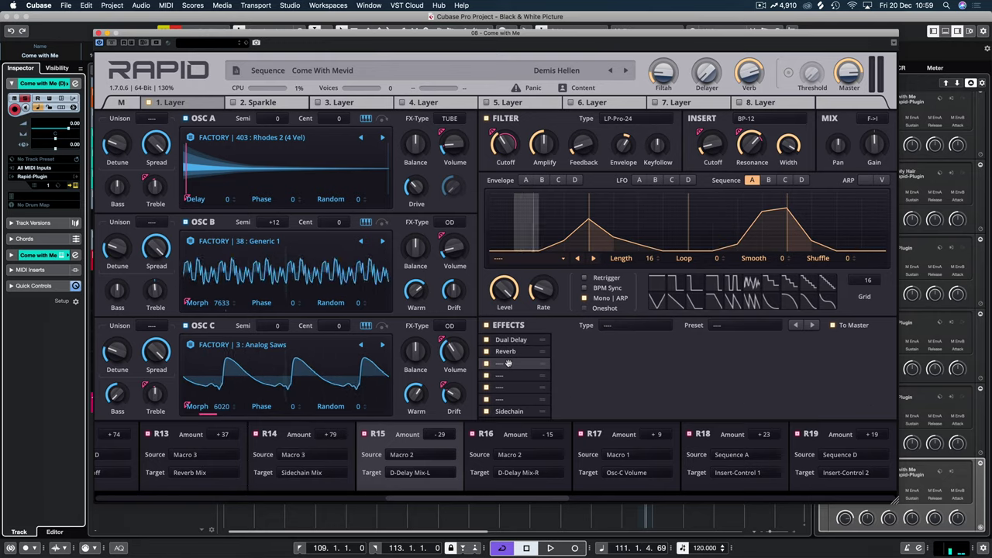
pyautogui.click(645, 329)
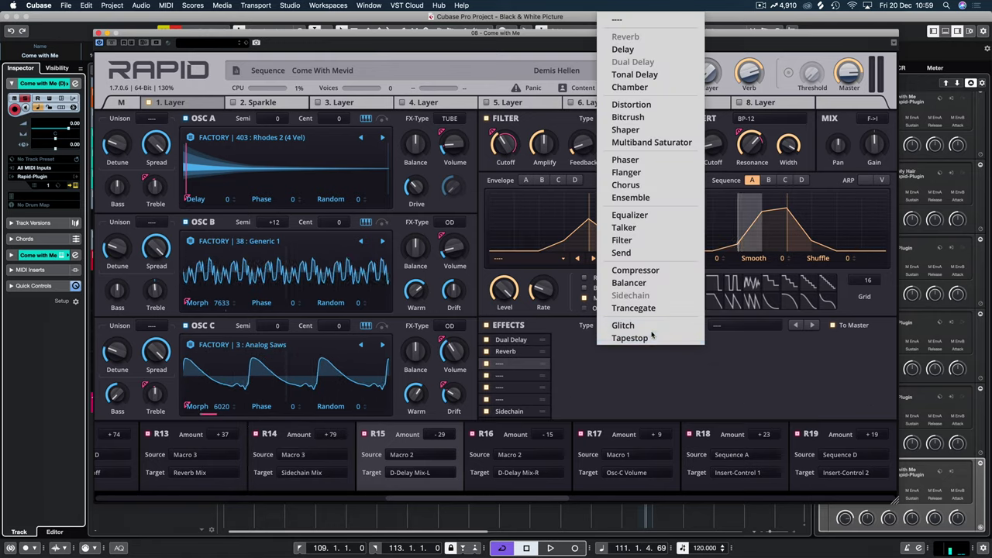
pyautogui.click(655, 327)
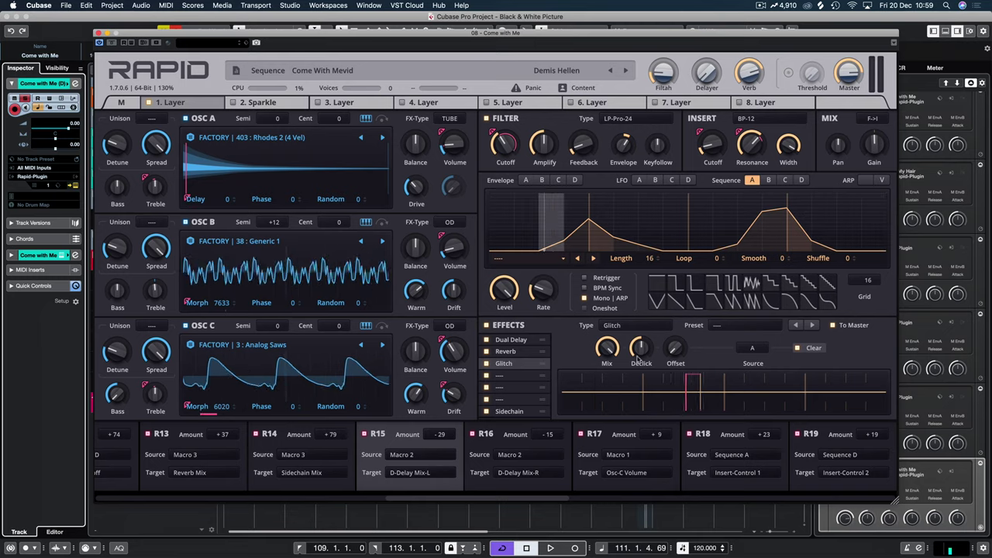
pyautogui.click(744, 326)
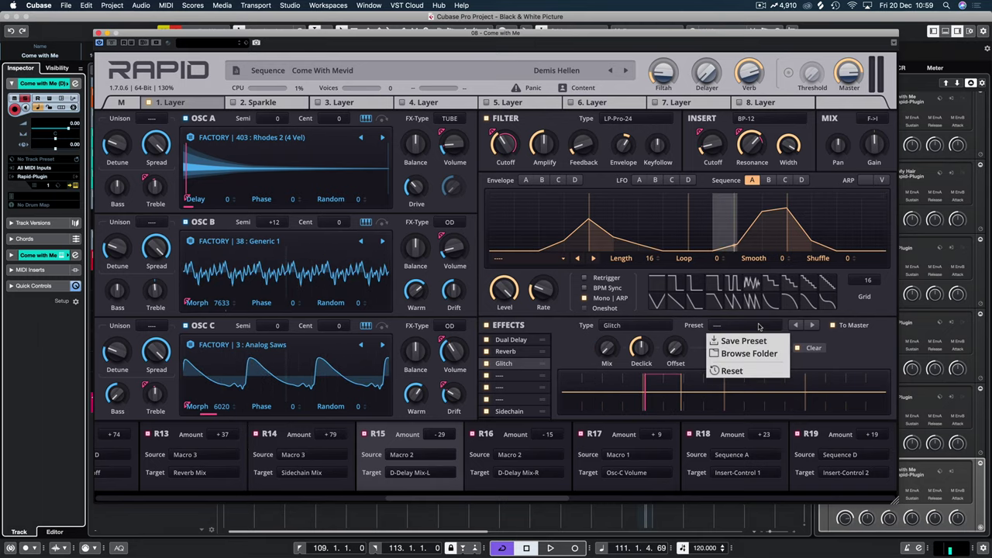
pyautogui.click(744, 363)
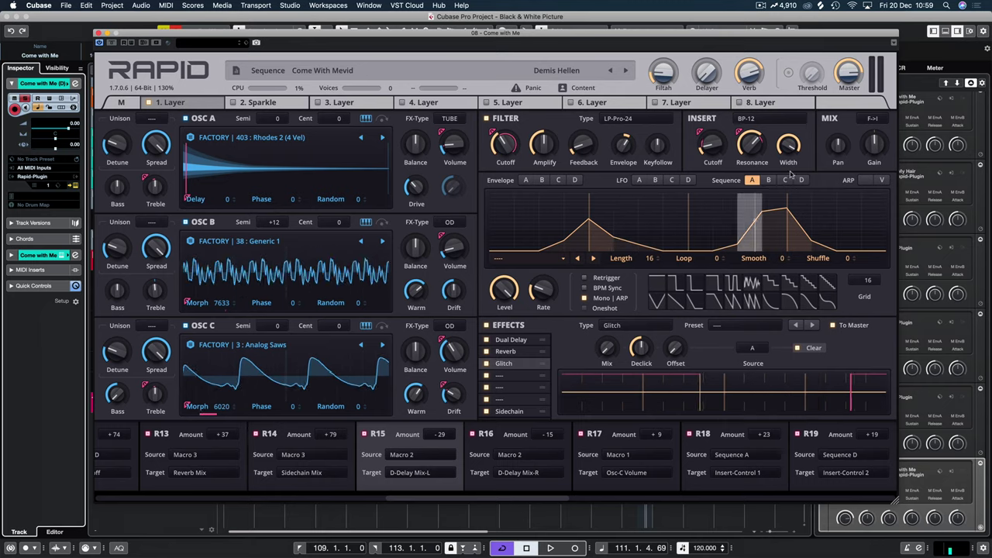
# Step: Route Sequence A to the Glitch mix with an amount of +100
pyautogui.moveTo(752, 180); pyautogui.dragTo(607, 350)
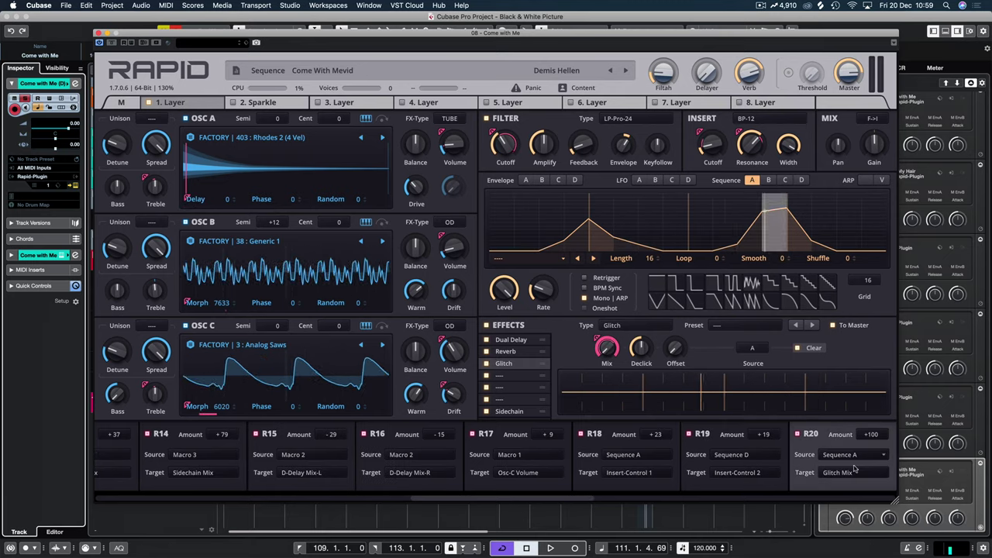
pyautogui.hscroll(4, 663, 452)
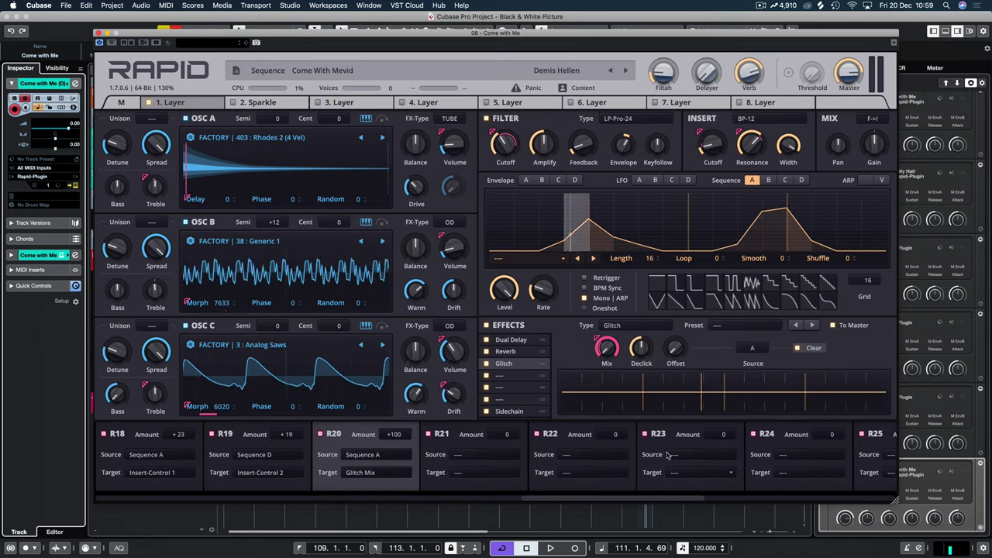
pyautogui.click(497, 460)
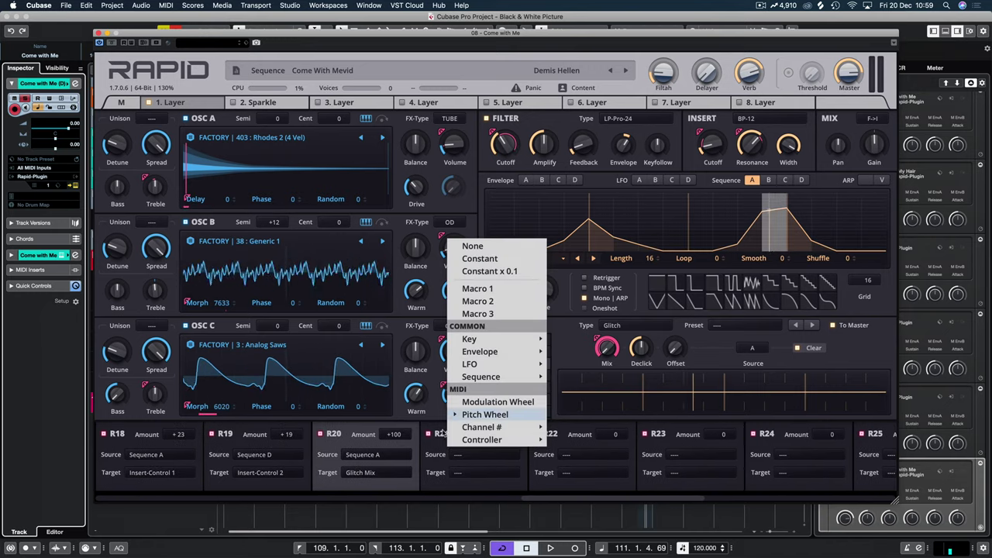
pyautogui.click(485, 491)
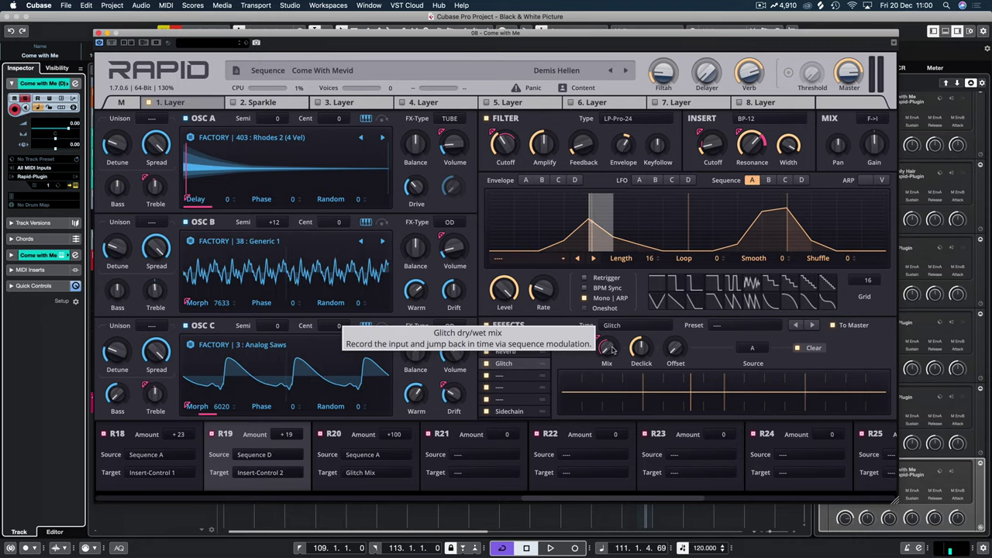
# Step: Start playback, reduce the Glitch mix modulation to +45, and adjust the effect with less declick and more offset
pyautogui.press('space')
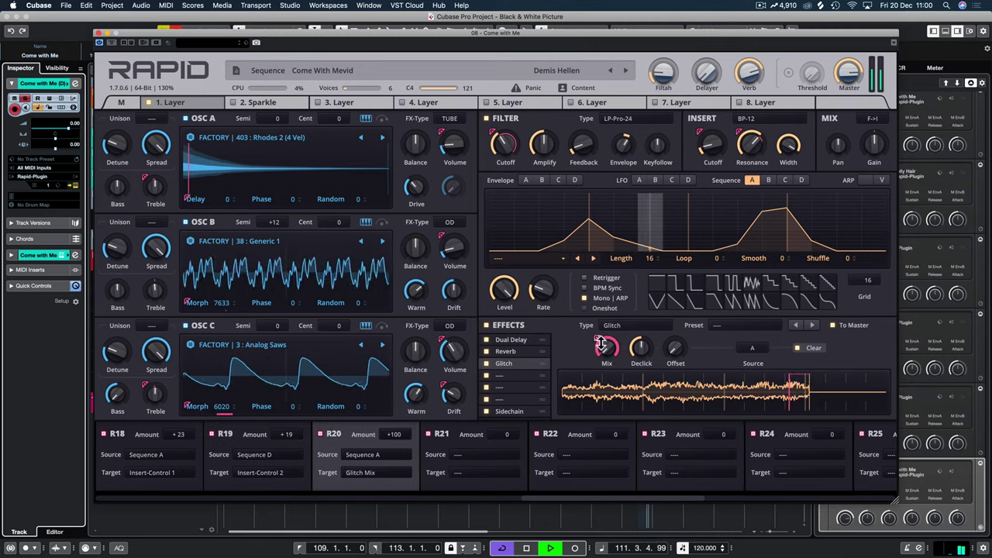
pyautogui.moveTo(602, 345); pyautogui.dragTo(675, 329)
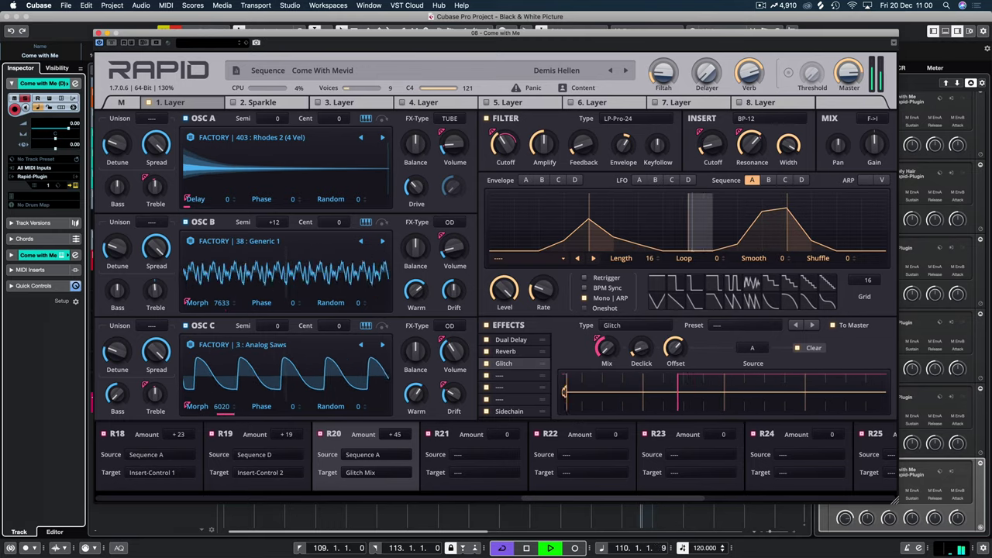
pyautogui.click(753, 348)
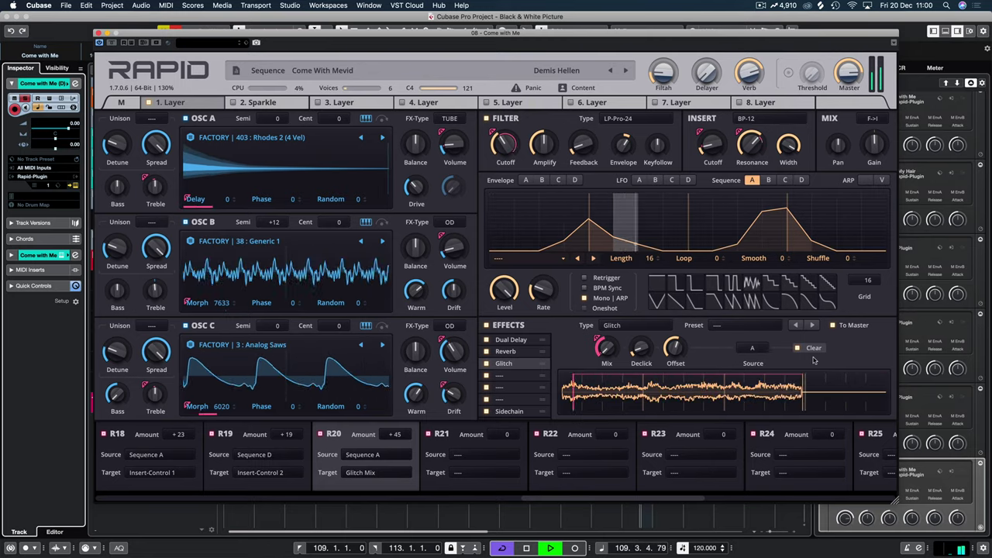
# Step: Add a Trancegate in the fourth effects slot and set its speed to 1/16T after trying 1/32 and 1/32T
pyautogui.click(522, 376)
pyautogui.click(661, 329)
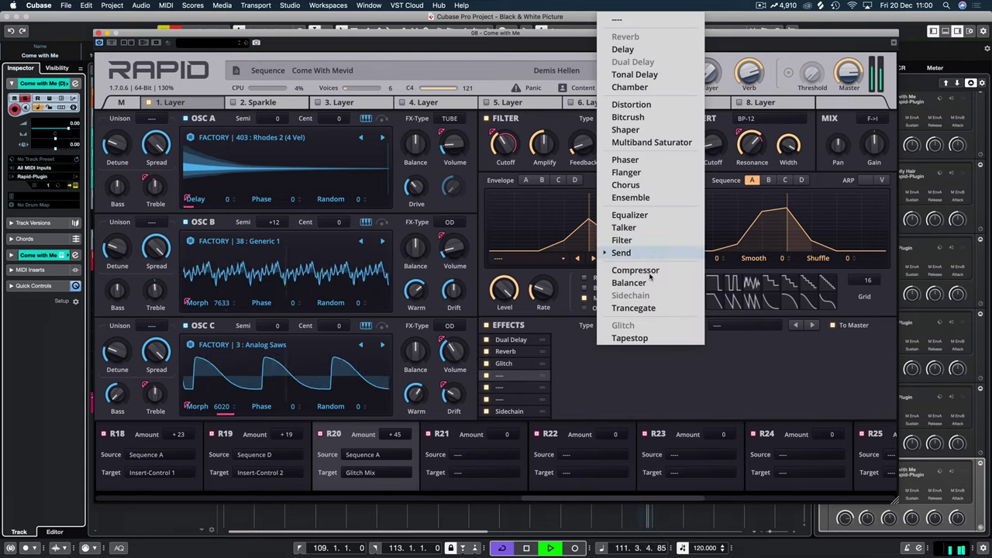
pyautogui.click(642, 309)
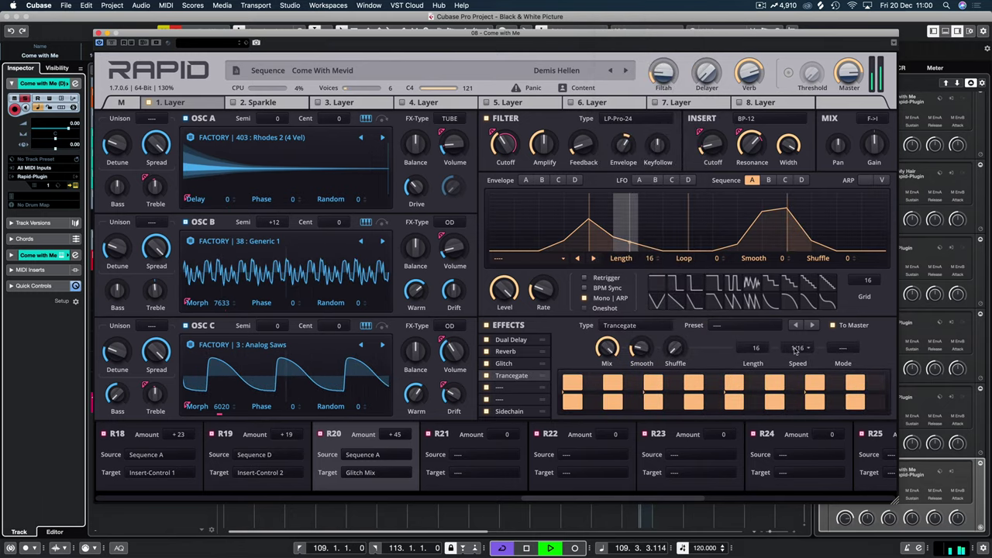
pyautogui.click(798, 348)
pyautogui.click(797, 389)
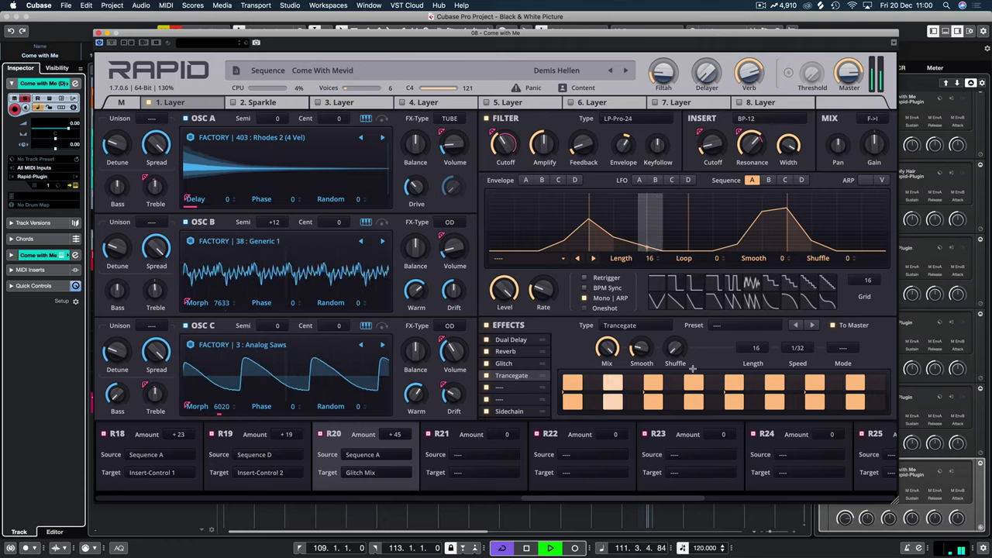
pyautogui.click(799, 348)
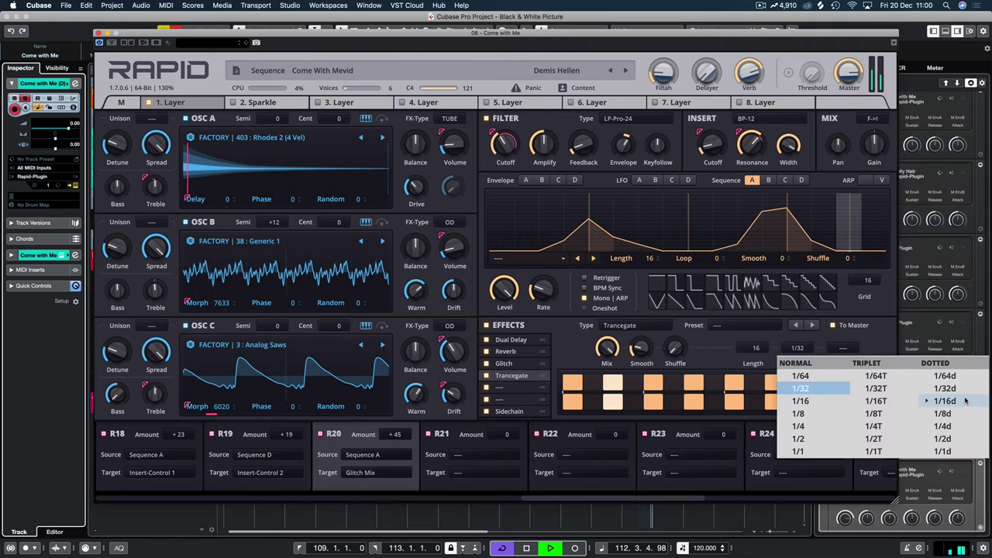
pyautogui.click(889, 394)
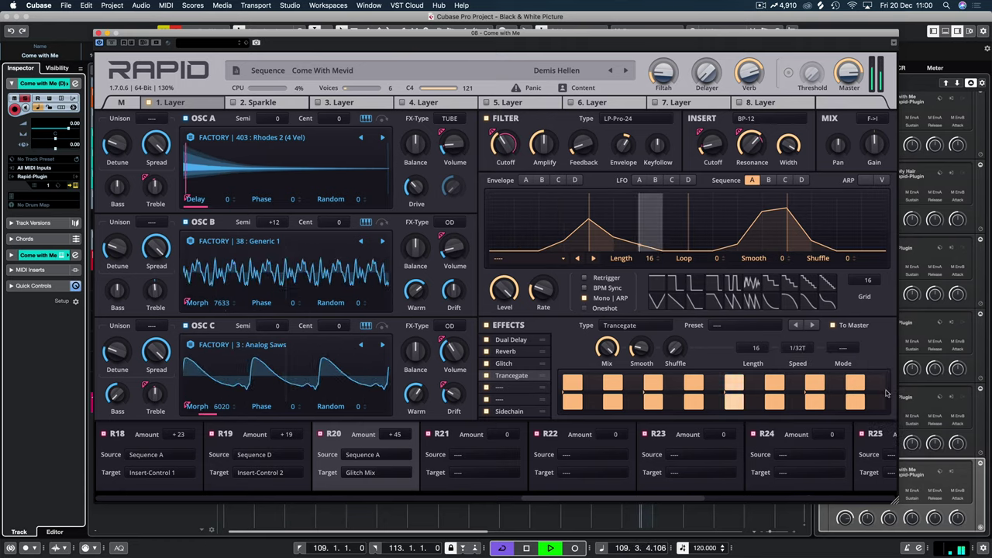
pyautogui.click(797, 349)
pyautogui.click(864, 402)
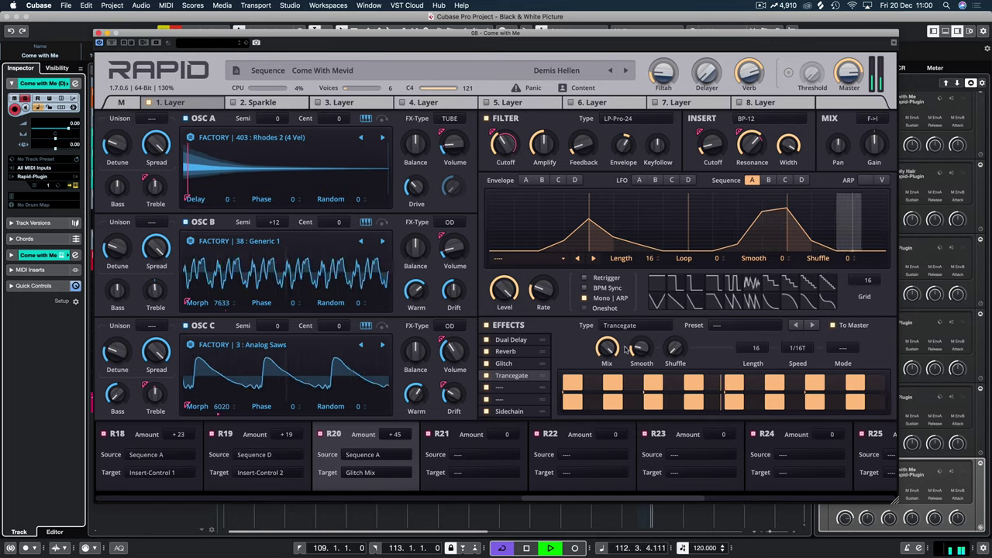
# Step: Redraw Sequence B as a flat line that ramps up over the last three steps, and enable Mono | ARP
pyautogui.click(769, 180)
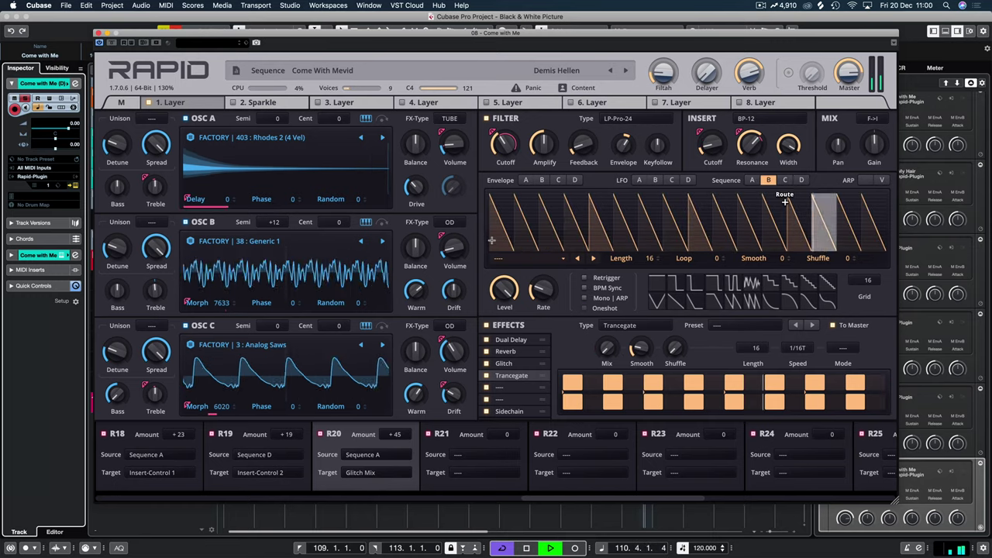
pyautogui.moveTo(744, 252)
pyautogui.mouseDown()
pyautogui.moveTo(535, 252)
pyautogui.moveTo(737, 252)
pyautogui.moveTo(833, 238)
pyautogui.moveTo(887, 206)
pyautogui.mouseUp()
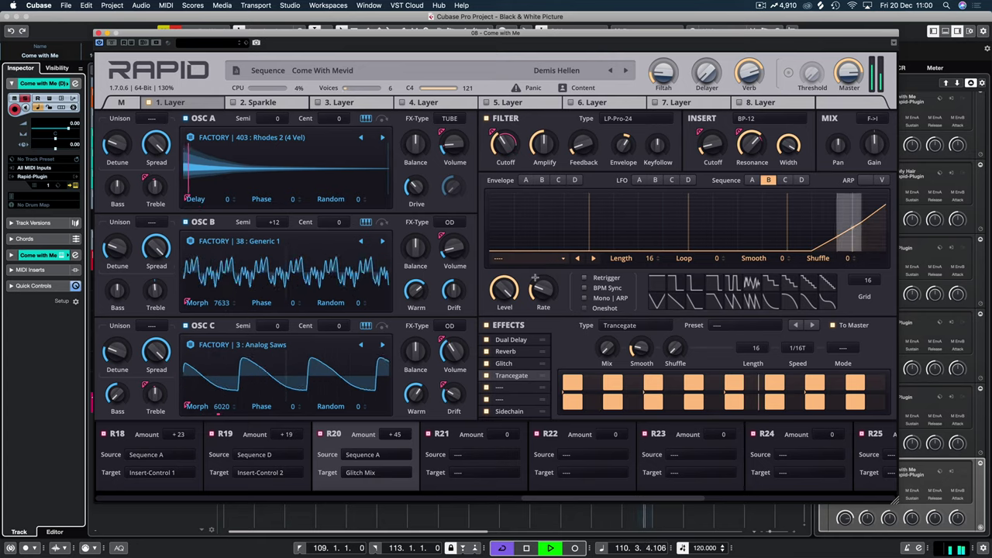
pyautogui.click(586, 297)
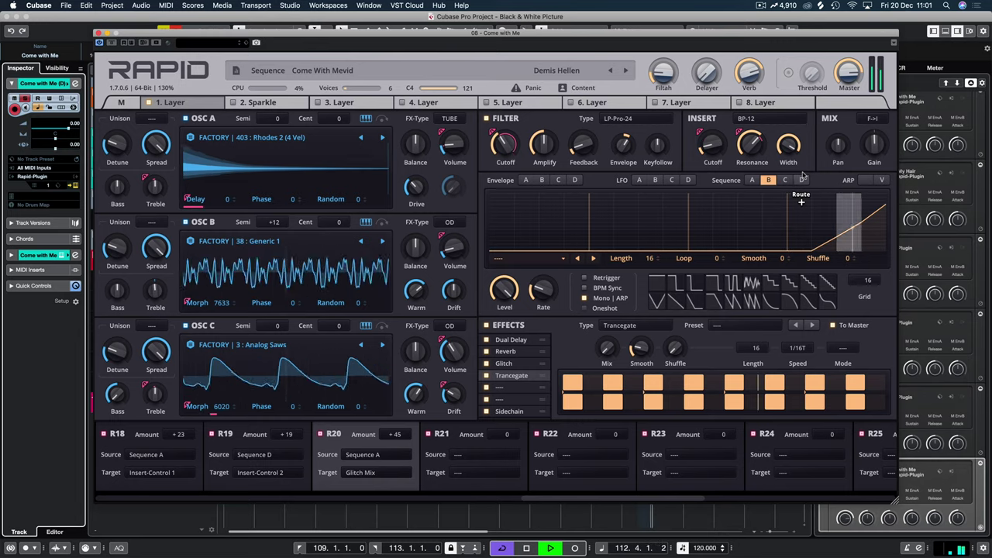
# Step: Route Sequence B to the Trancegate mix with an amount of +100, steepen the sequence's final ramp, and stop playback
pyautogui.moveTo(801, 202); pyautogui.dragTo(601, 343)
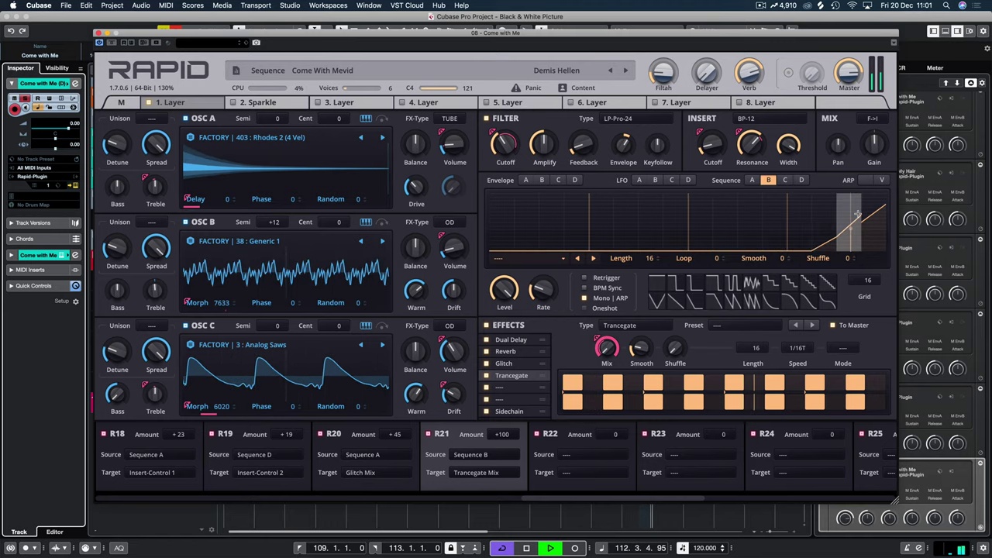
pyautogui.moveTo(866, 218); pyautogui.dragTo(863, 210)
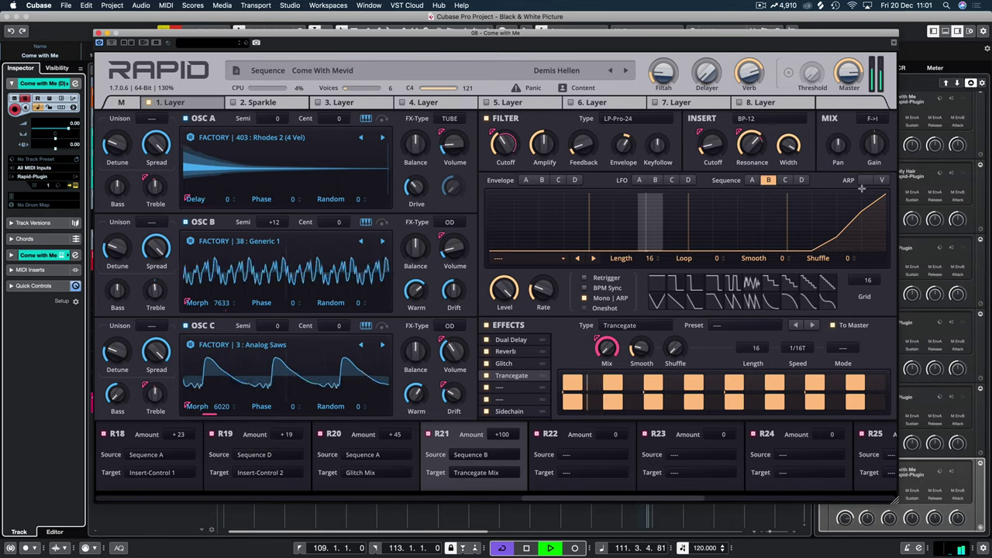
pyautogui.press('space')
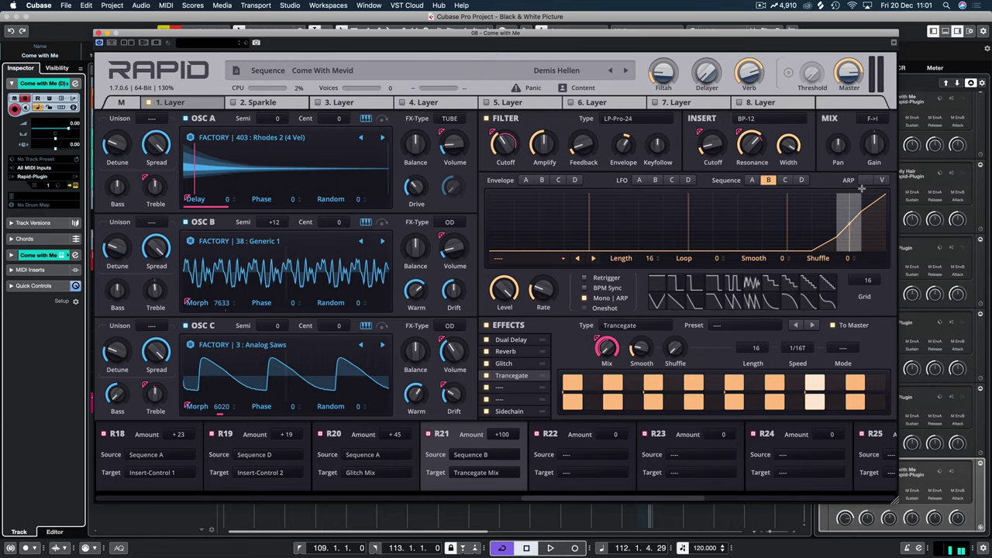
# Step: Route LFO D to the OSC C phase with an amount of +360 and load the Liquid Wobble preset into LFO D
pyautogui.click(174, 200)
pyautogui.click(365, 453)
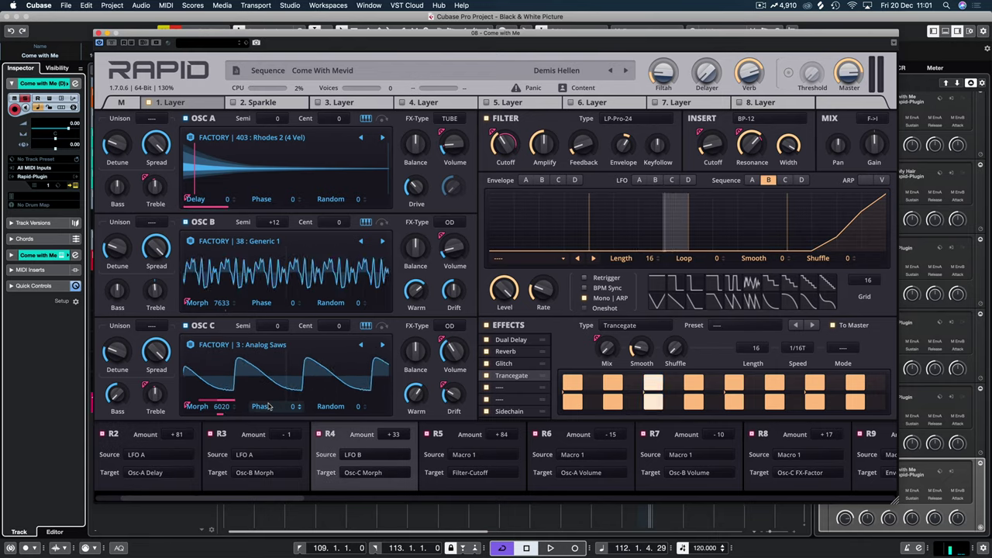
pyautogui.click(783, 454)
pyautogui.click(657, 181)
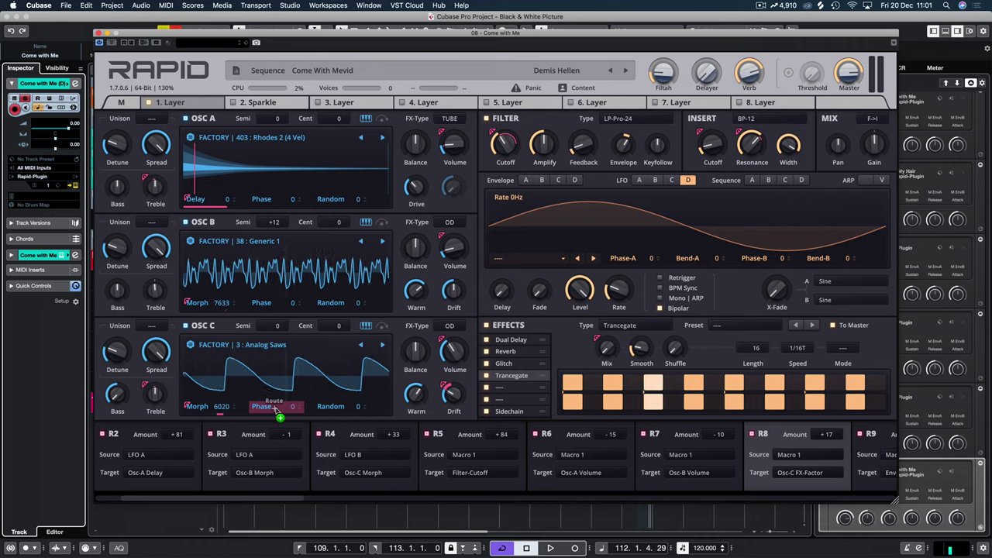
pyautogui.moveTo(273, 409); pyautogui.dragTo(277, 412)
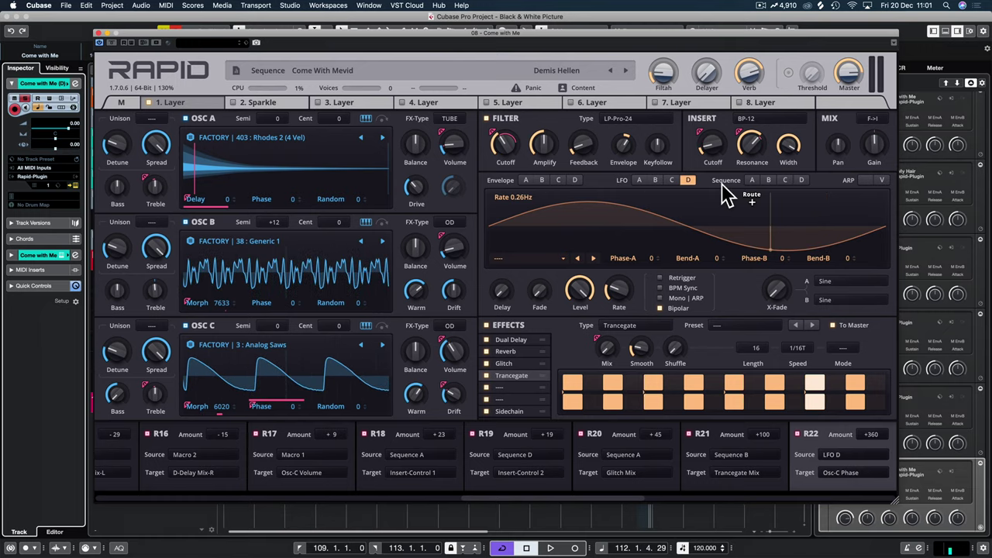
pyautogui.click(519, 262)
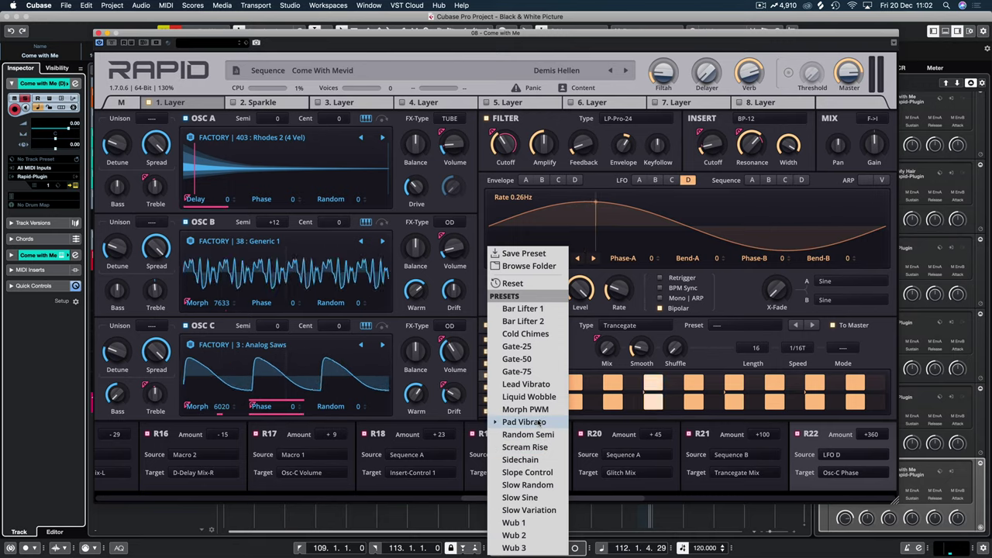
pyautogui.click(541, 397)
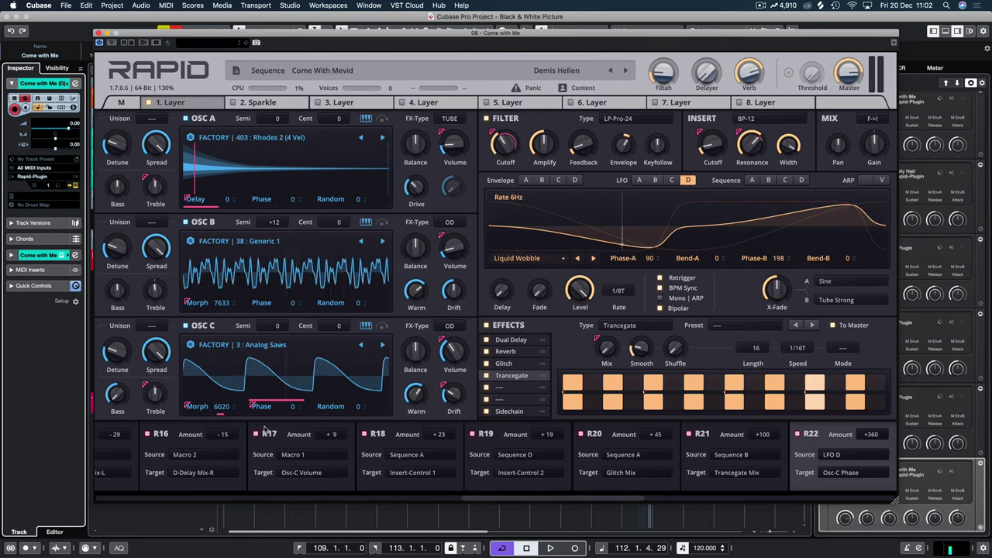
# Step: Switch off OSC A and OSC B and play the loop to audition OSC C while varying the LFO D level
pyautogui.click(186, 118)
pyautogui.press('space')
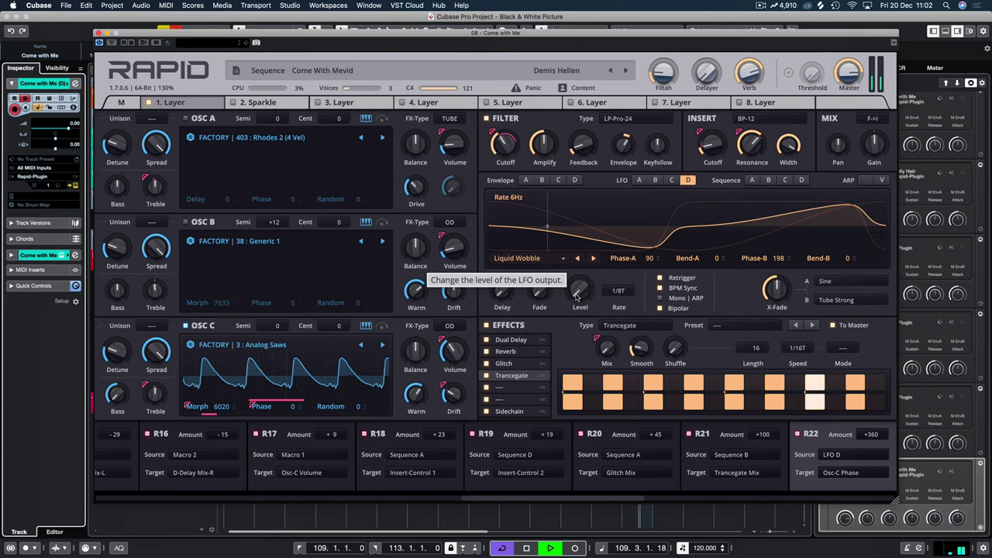
pyautogui.moveTo(576, 297); pyautogui.dragTo(577, 271)
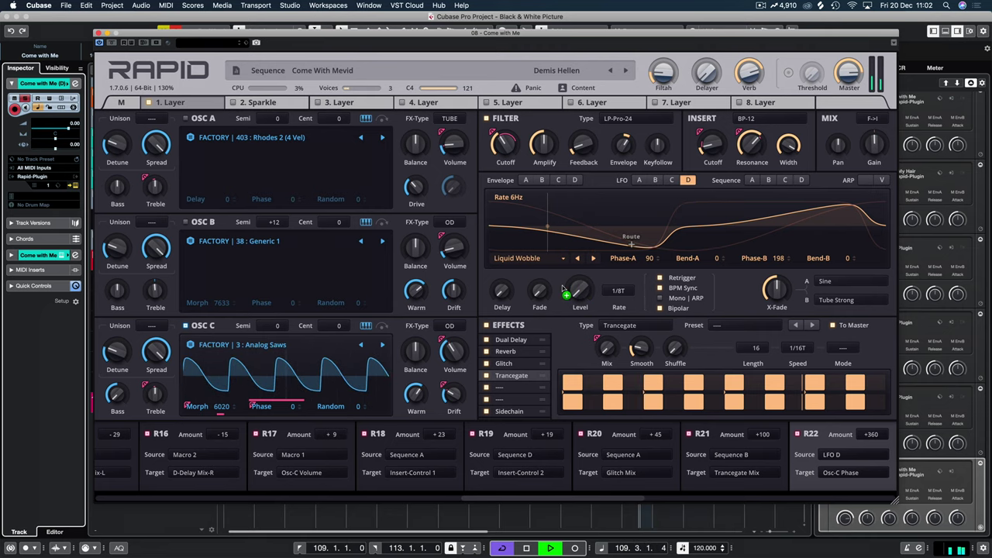
# Step: Route LFO D to the OSC C balance with an amount of +18, and bring up the Dual Delay settings
pyautogui.moveTo(411, 353); pyautogui.dragTo(406, 349)
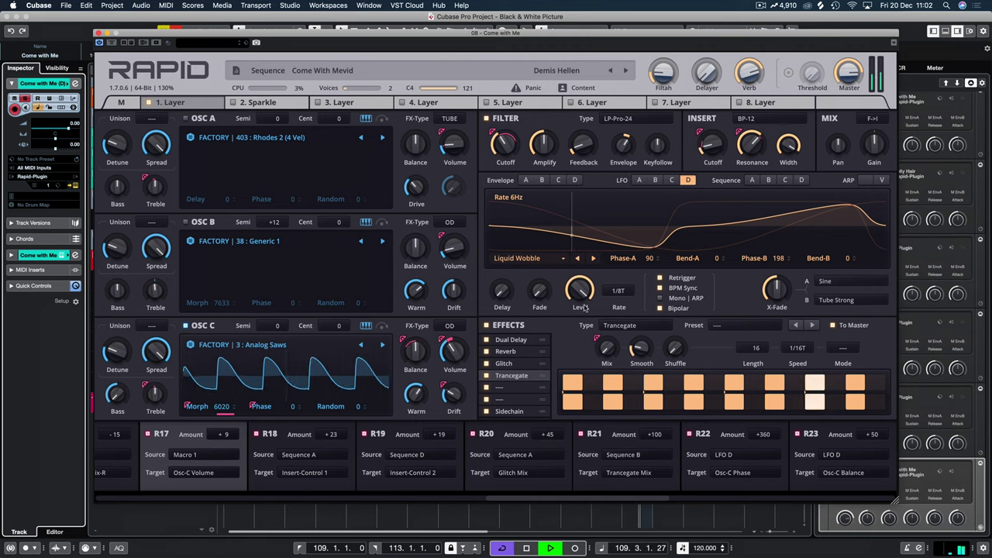
pyautogui.moveTo(416, 350); pyautogui.dragTo(415, 365)
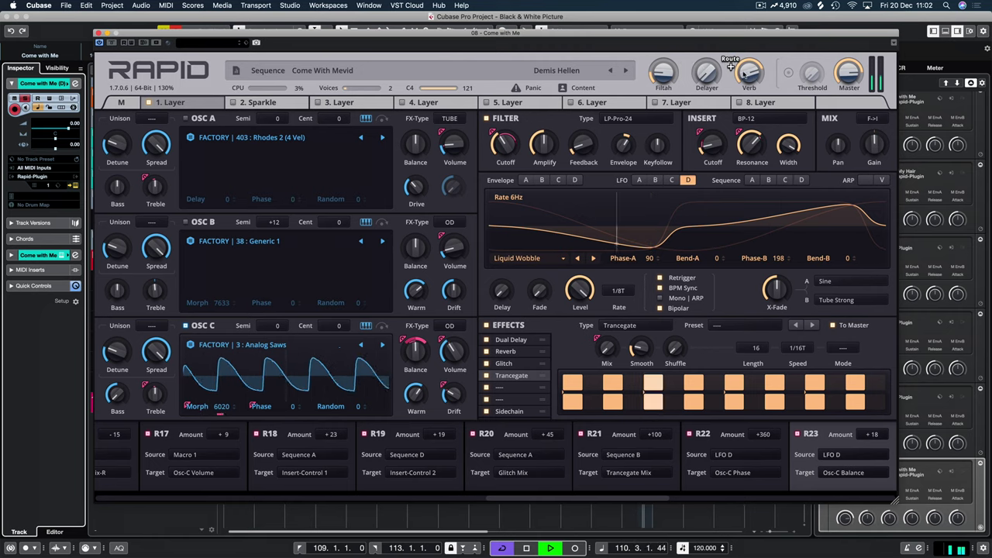
pyautogui.click(516, 340)
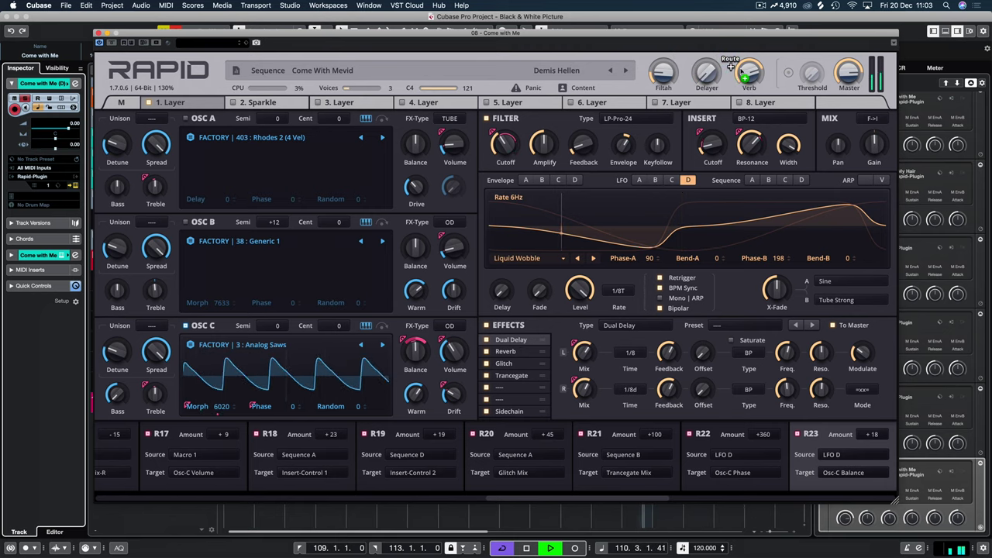
# Step: Add a Talker effect to the empty slot below Trancegate and route Macro 3 (Verb) to its mix with an amount of +79
pyautogui.click(521, 387)
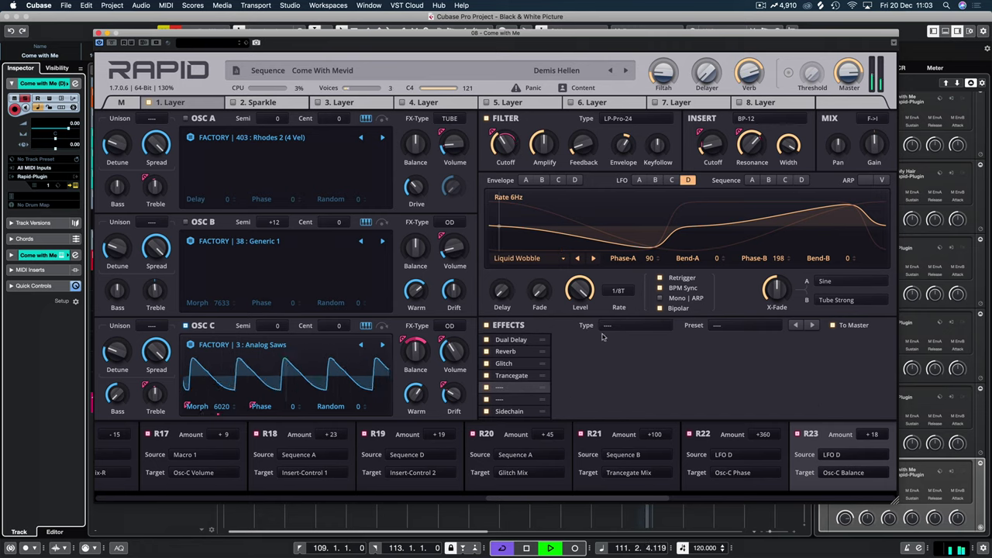
pyautogui.click(630, 326)
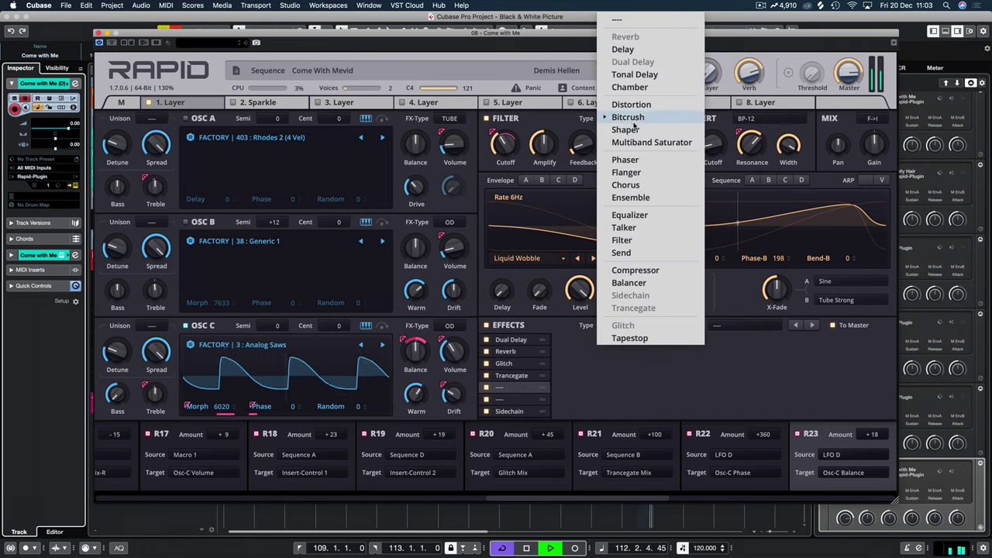
pyautogui.click(632, 228)
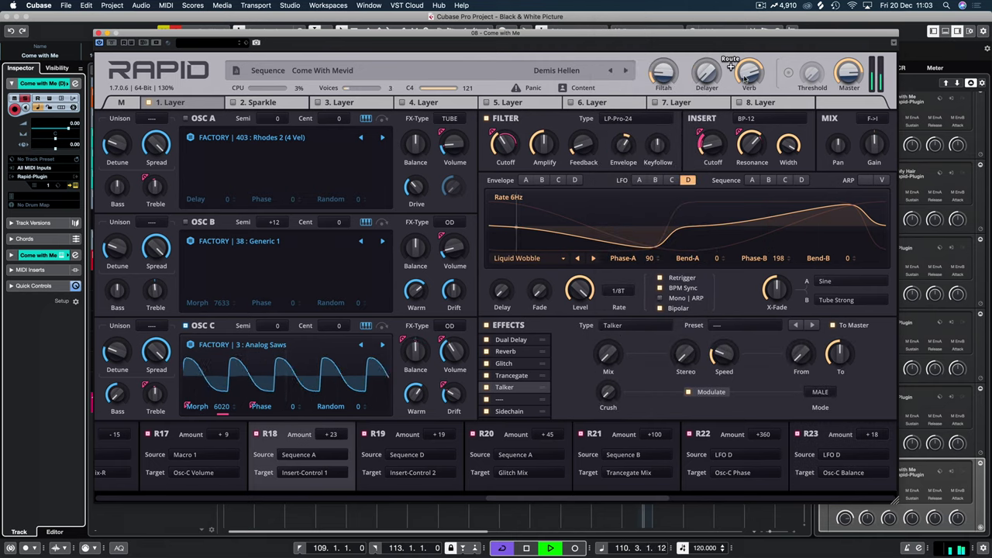
pyautogui.moveTo(730, 66); pyautogui.dragTo(603, 349)
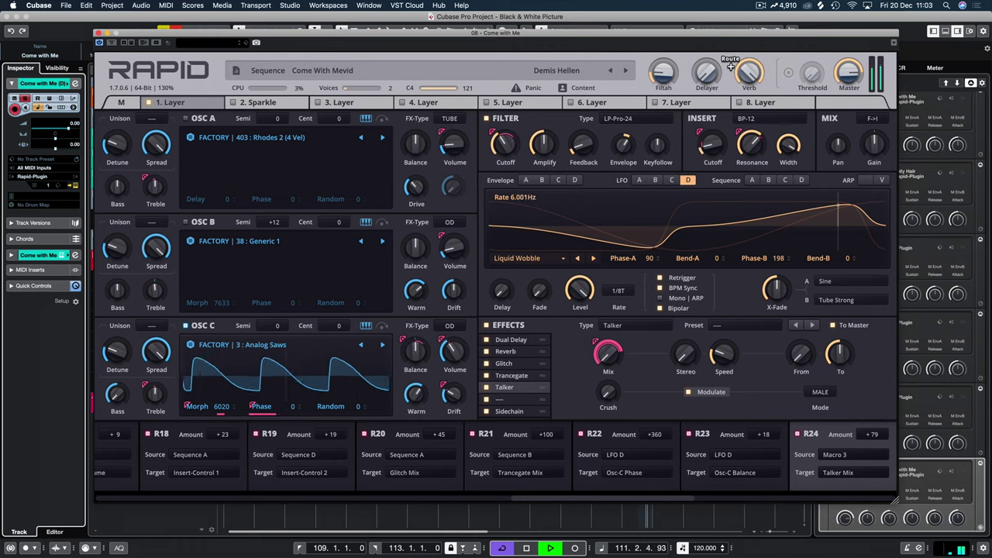
# Step: Stop playback and switch OSC B and OSC A back on in Layer 1
pyautogui.press('space')
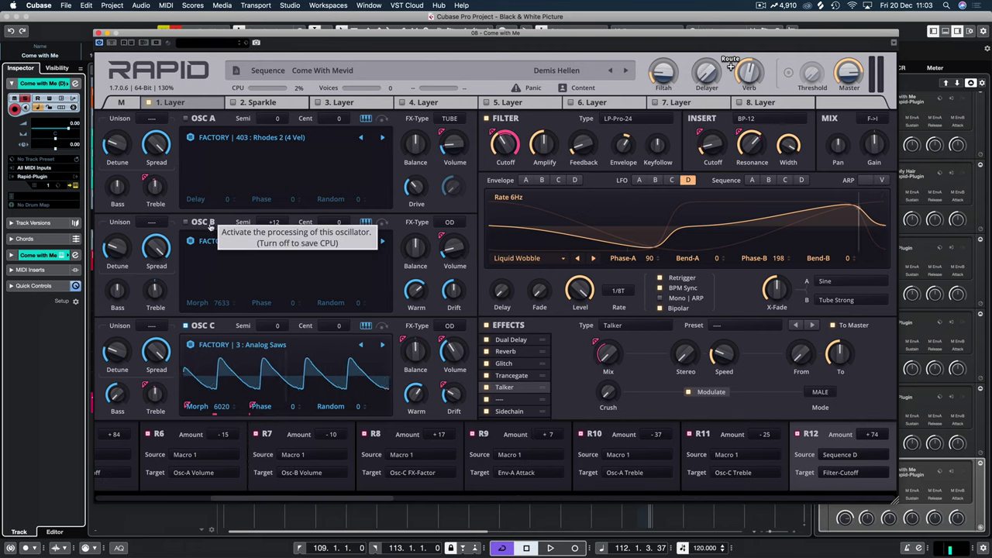
pyautogui.click(186, 222)
pyautogui.click(185, 118)
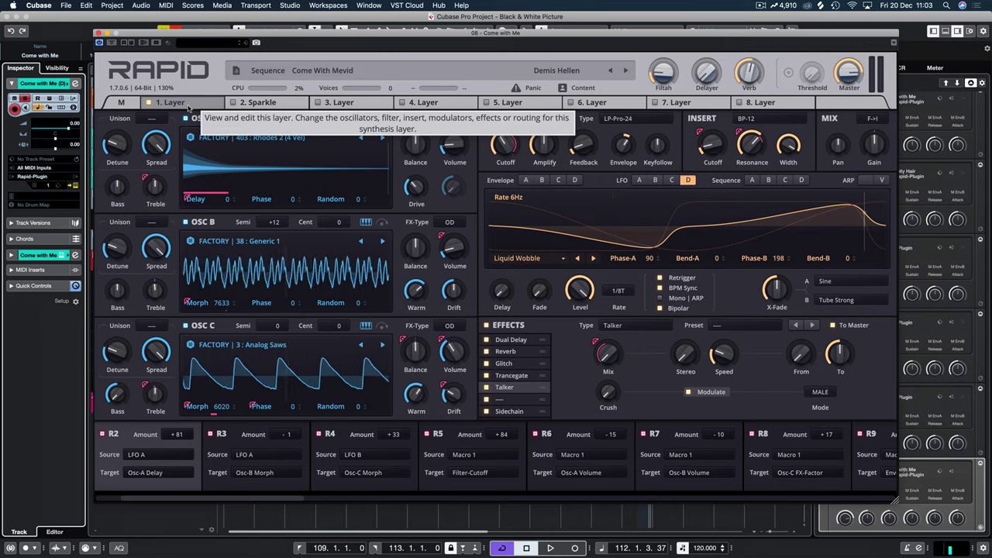
# Step: Show the Sparkle layer and examine the wavetable and multi-sample libraries available for its OSC A
pyautogui.click(264, 103)
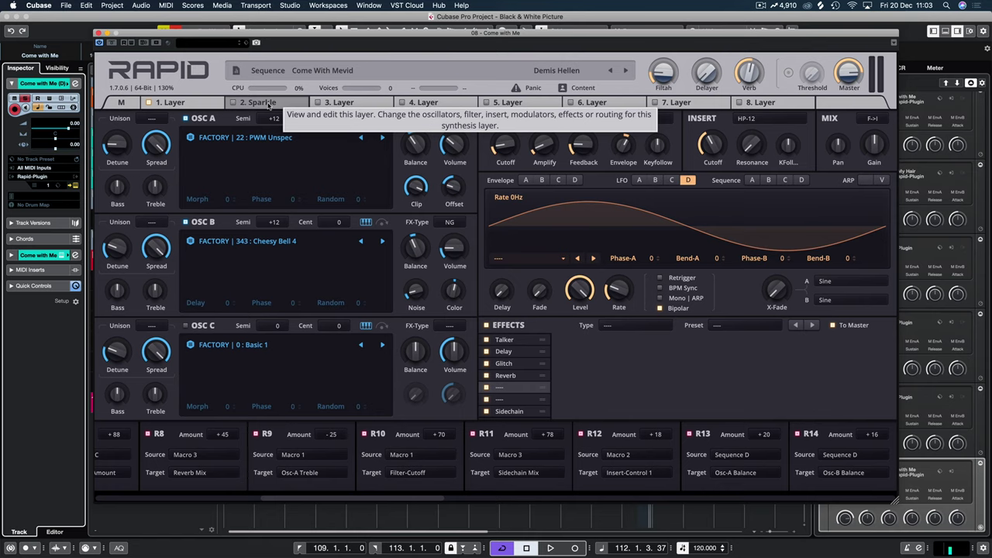
pyautogui.click(190, 137)
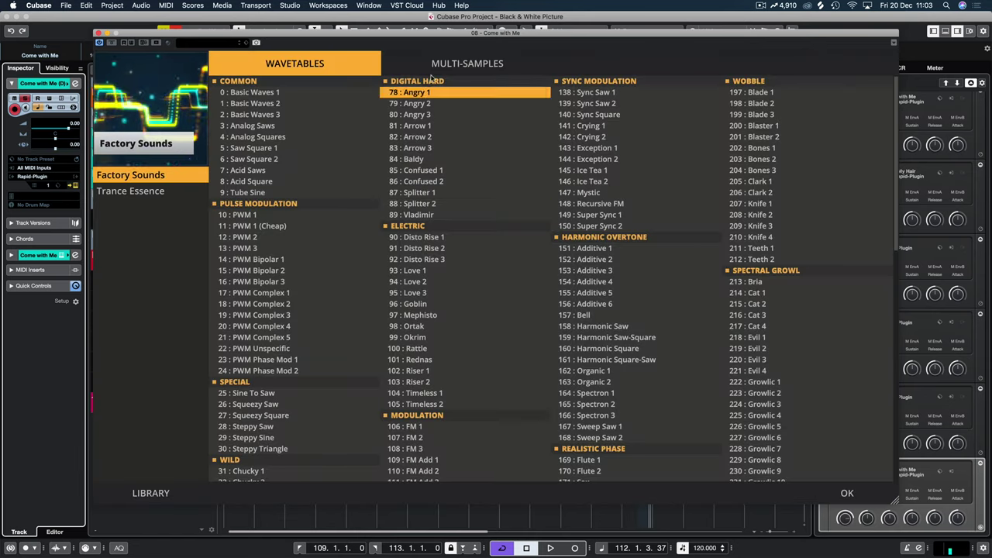
pyautogui.click(438, 70)
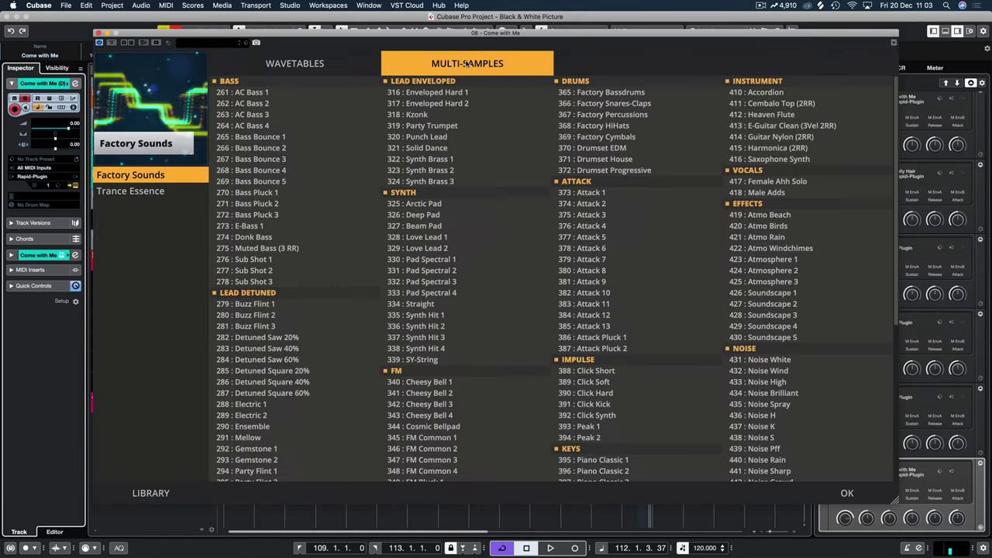
pyautogui.click(294, 64)
pyautogui.click(847, 493)
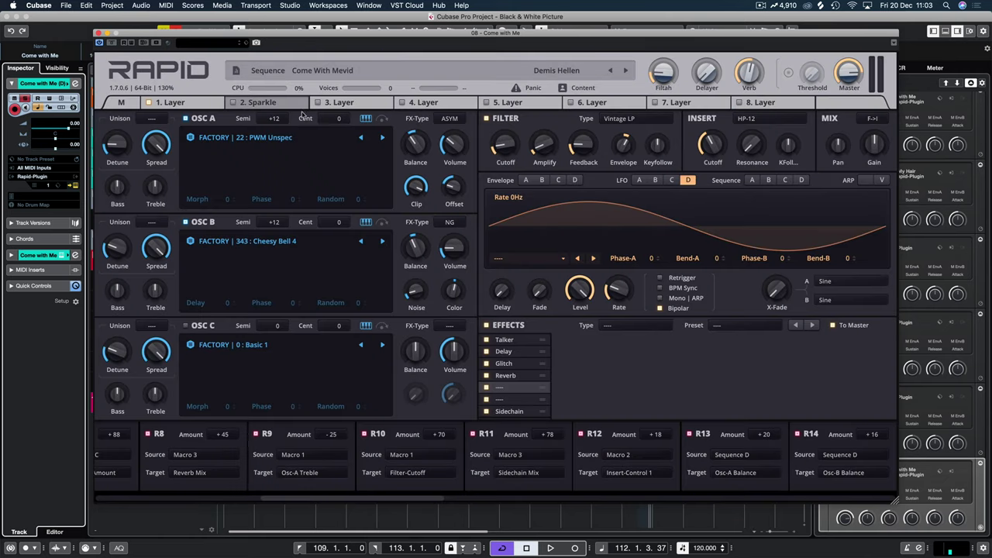
# Step: Examine the FX types available for the Sparkle layer's OSC A without changing the type, and return to Layer 1
pyautogui.click(461, 121)
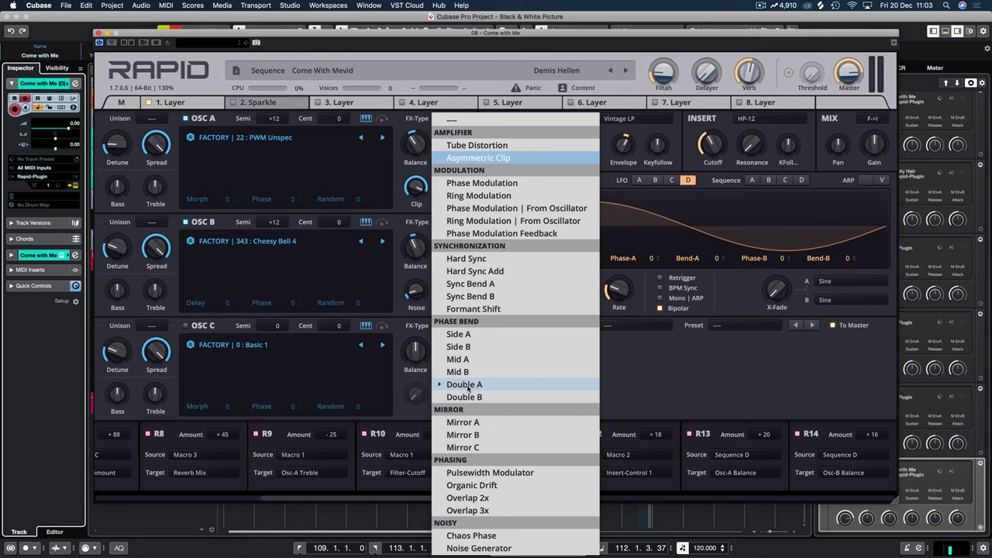
pyautogui.click(720, 172)
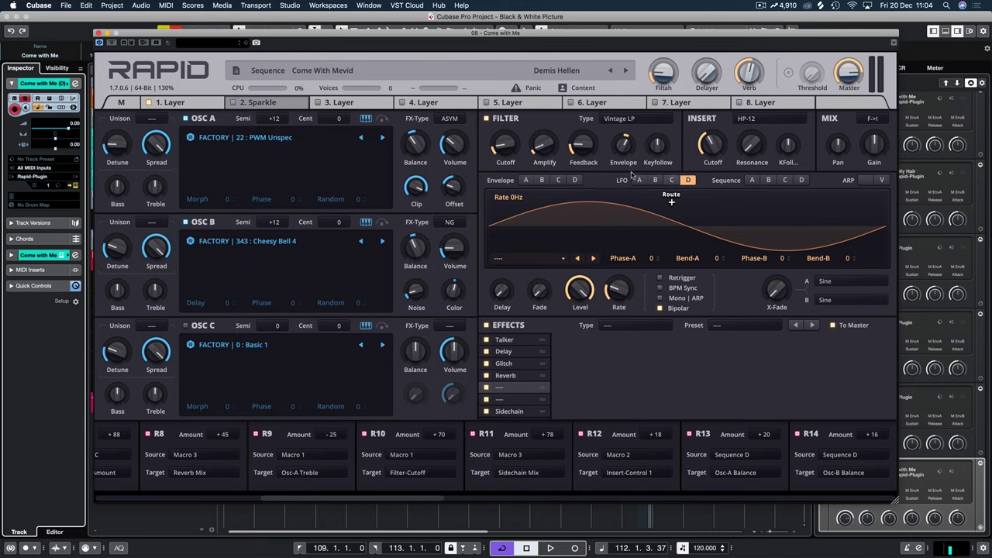
pyautogui.moveTo(624, 153); pyautogui.dragTo(645, 66)
pyautogui.click(172, 102)
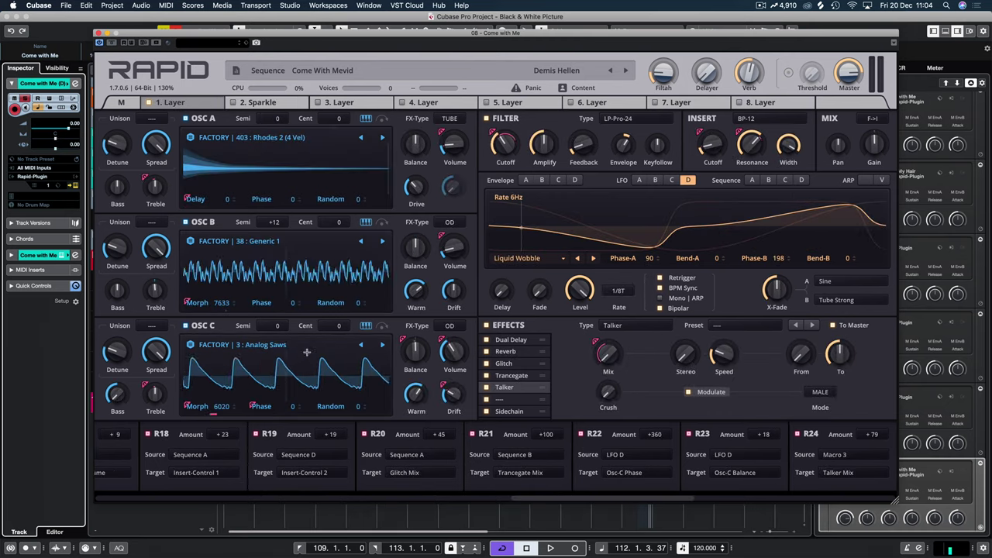